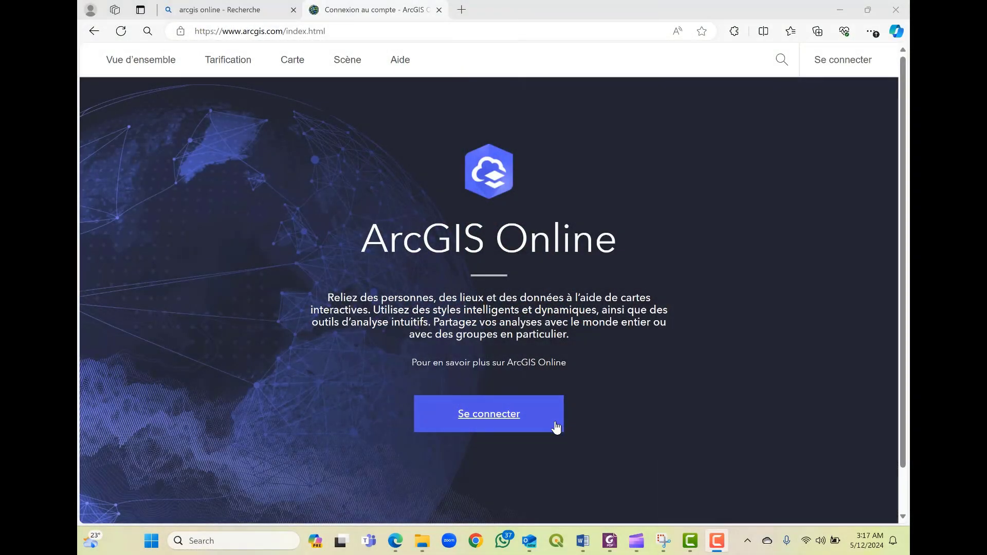
- Sign in to ArcGIS Online with the account credentials and open a new map in Map Viewer
{"action": "left_click", "coordinate": [487, 418]}
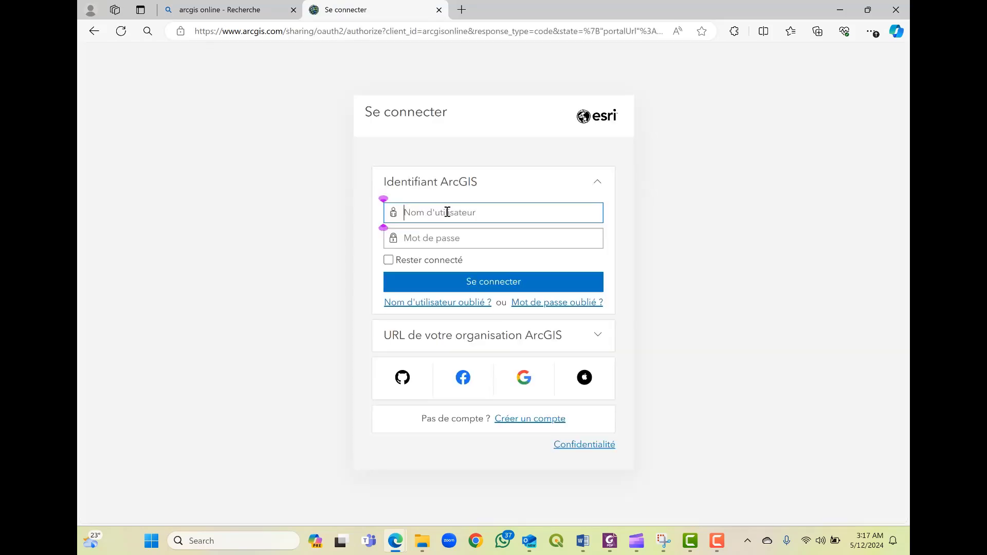
{"action": "left_click", "coordinate": [492, 288]}
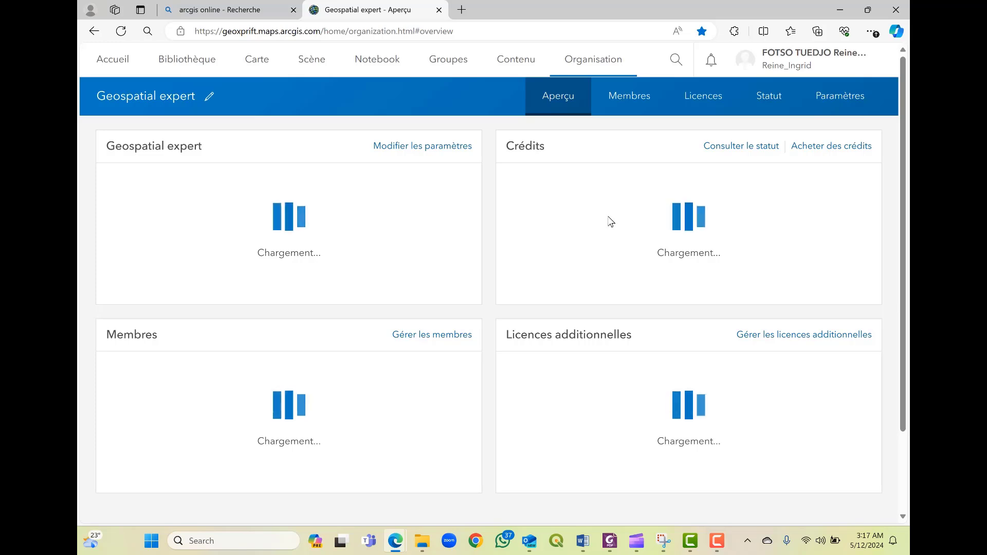
{"action": "left_click", "coordinate": [260, 64]}
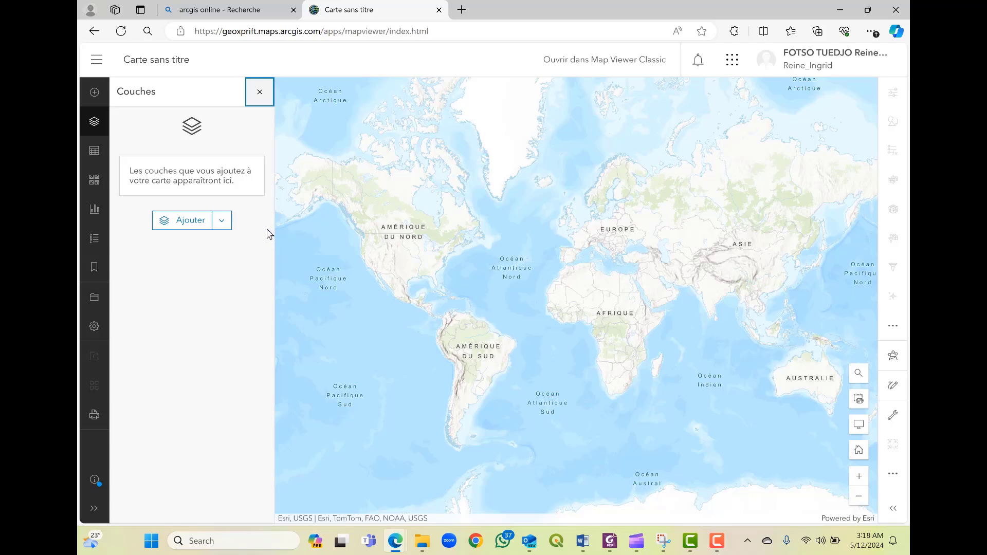
- Browse the layers in Mes contenus that can be added to the map
{"action": "left_click", "coordinate": [181, 222]}
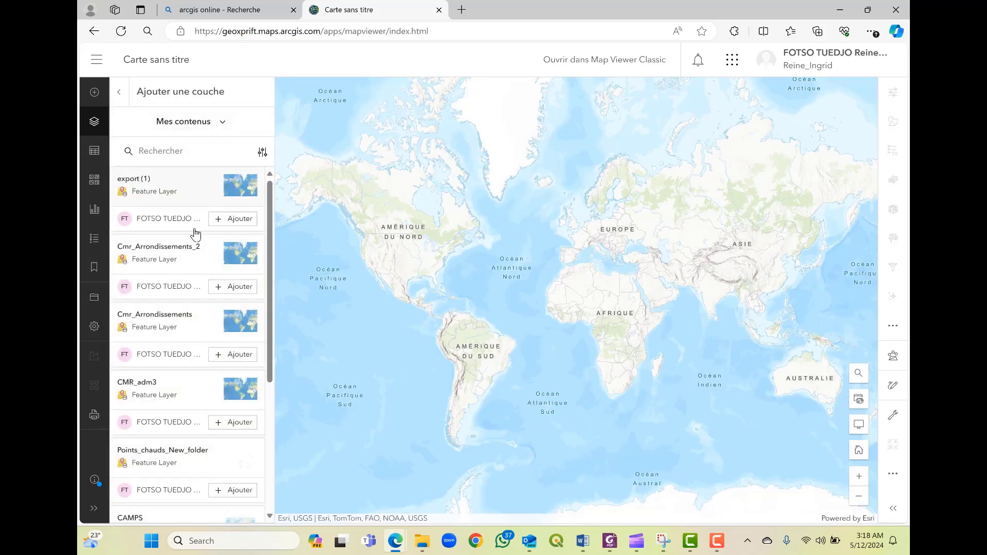
{"action": "scroll", "coordinate": [203, 260], "scroll_direction": "down", "scroll_amount": 3}
{"action": "scroll", "coordinate": [206, 216], "scroll_direction": "up", "scroll_amount": 3}
{"action": "scroll", "coordinate": [207, 216], "scroll_direction": "down", "scroll_amount": 1}
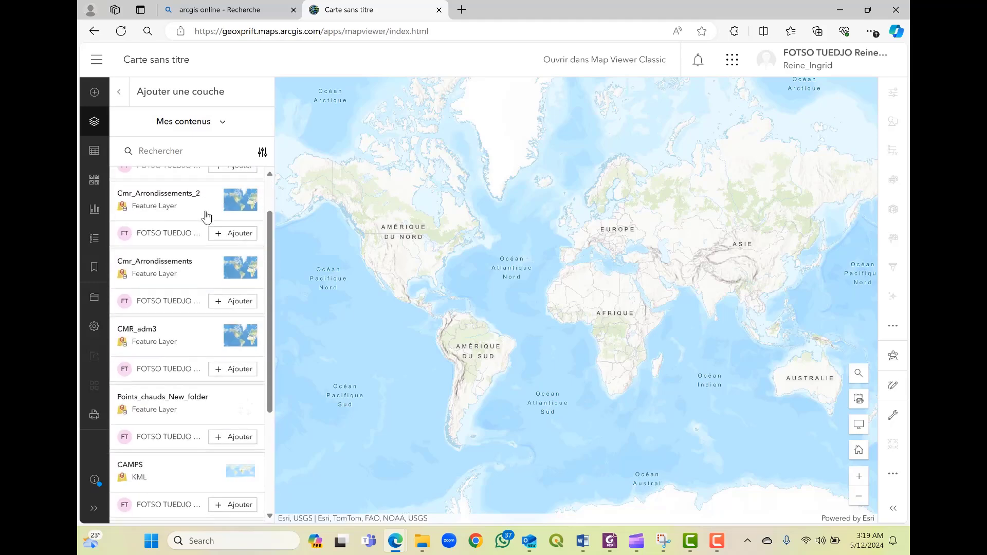
{"action": "scroll", "coordinate": [207, 216], "scroll_direction": "up", "scroll_amount": 1}
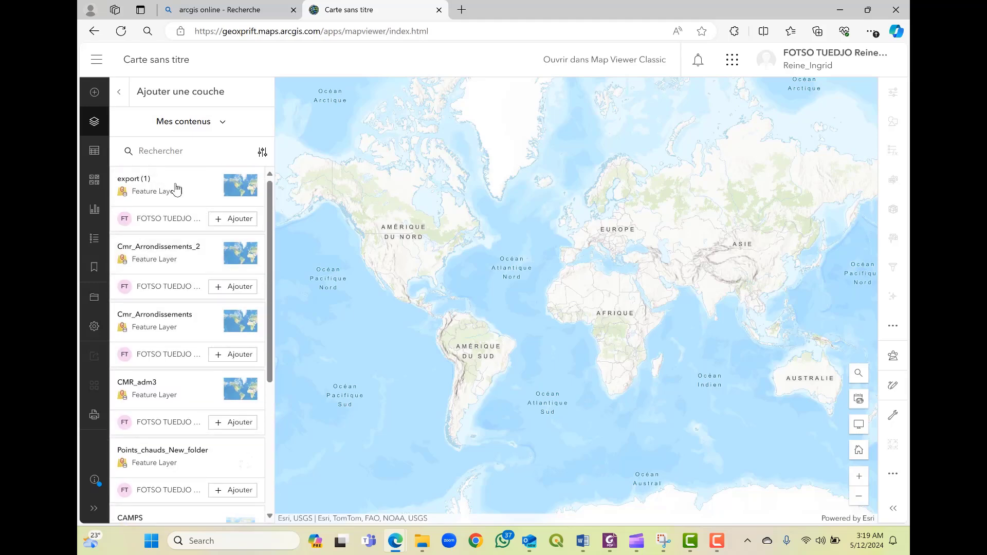
{"action": "left_click", "coordinate": [119, 92]}
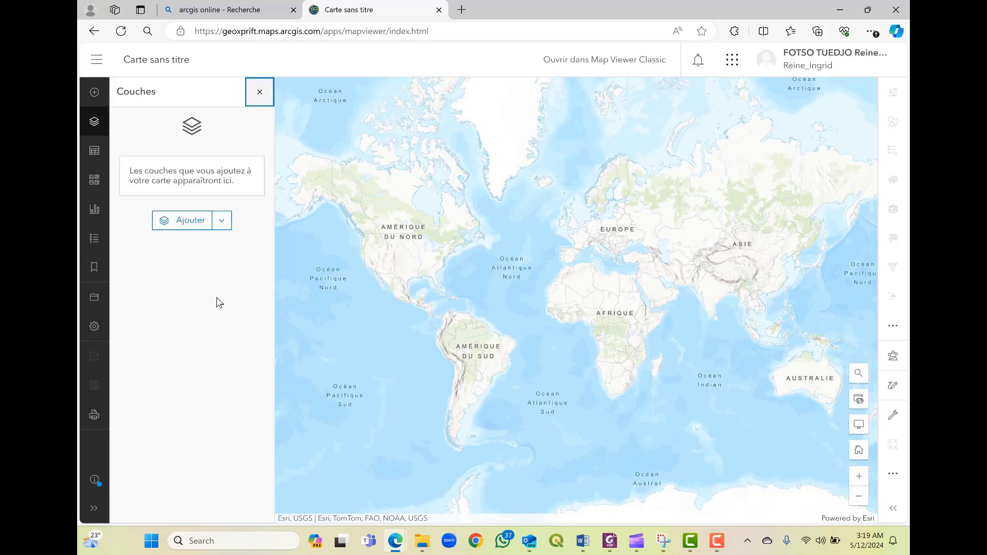
- Start adding a layer from a file and choose CMR_adm1 from the device's CMR_REGIONS folder
{"action": "left_click", "coordinate": [224, 224]}
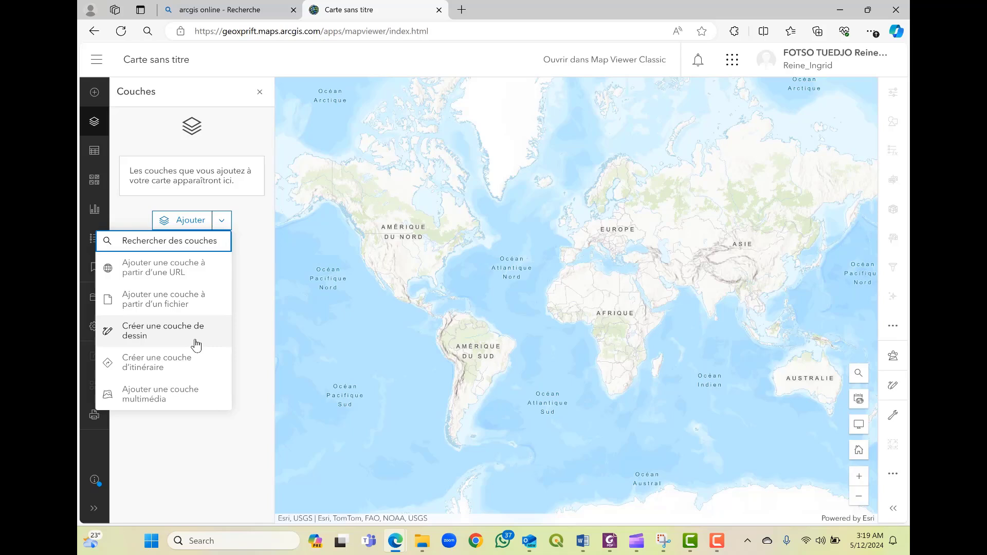
{"action": "left_click", "coordinate": [188, 303]}
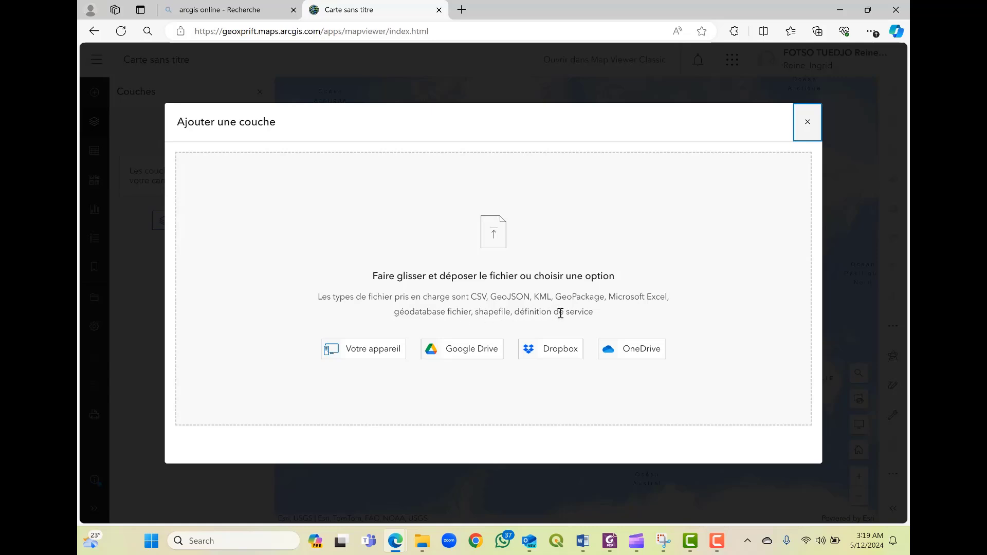
{"action": "left_click", "coordinate": [372, 354]}
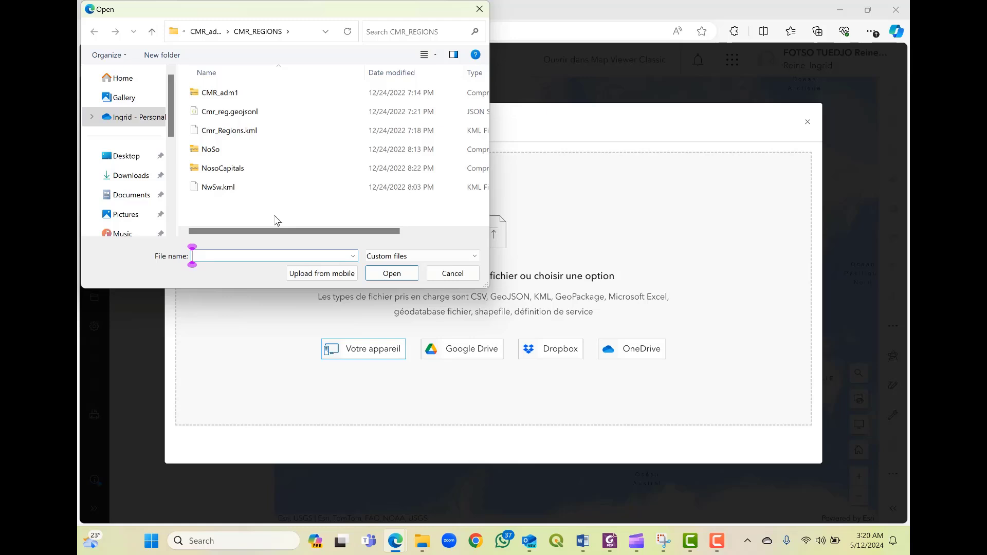
{"action": "left_click", "coordinate": [249, 95]}
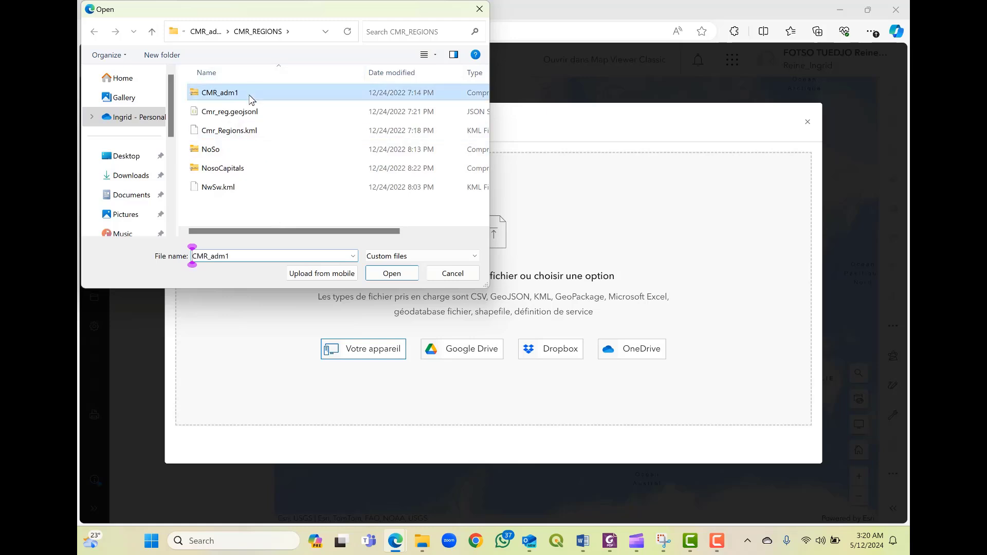
{"action": "left_click", "coordinate": [392, 274]}
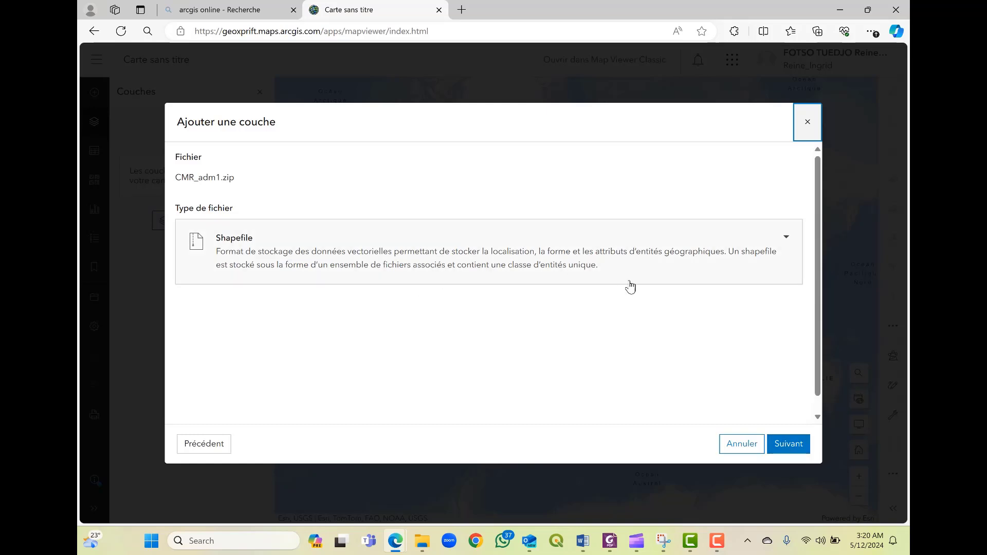
- Accept the Shapefile type and create the CMR_adm1 layer in the account's home folder, adding it to the map
{"action": "left_click", "coordinate": [787, 444]}
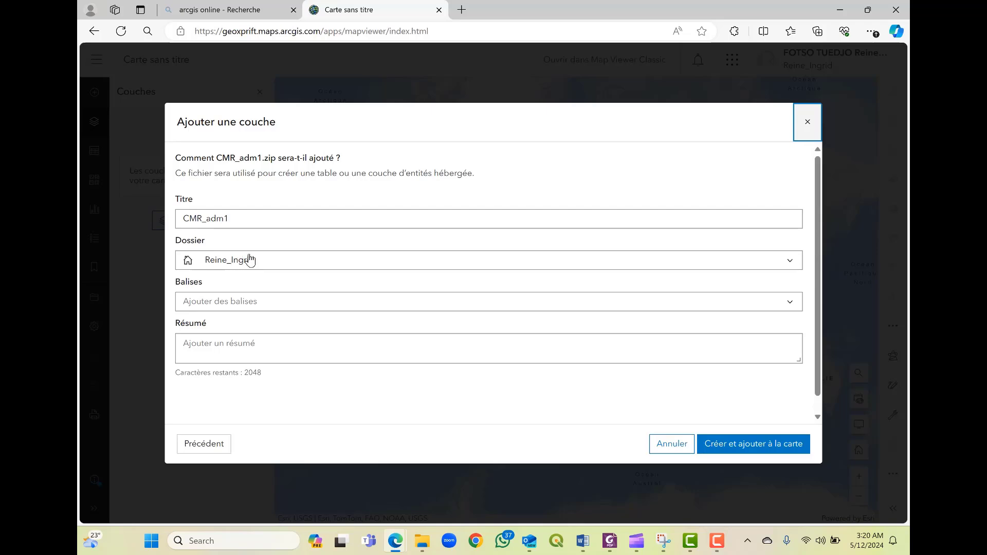
{"action": "left_click", "coordinate": [267, 264]}
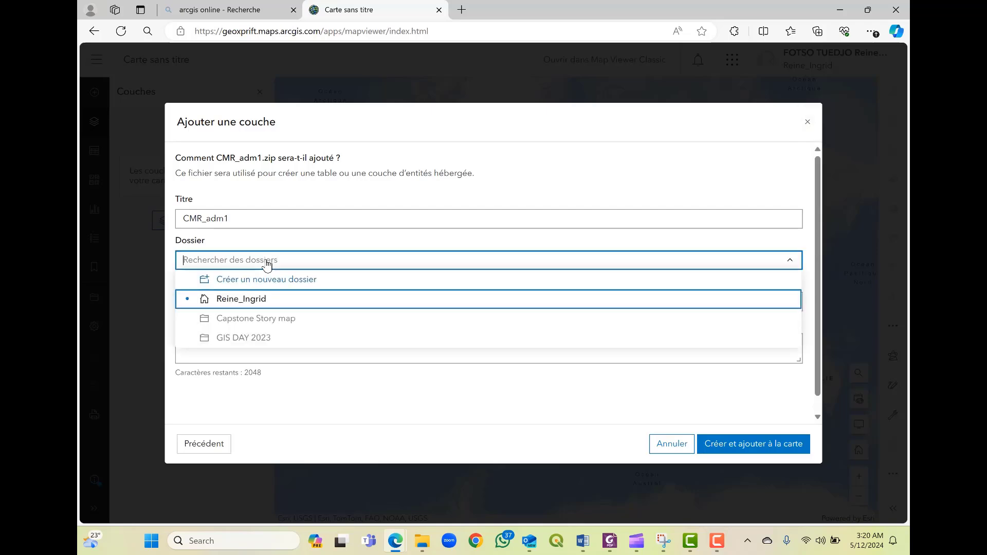
{"action": "left_click", "coordinate": [266, 263]}
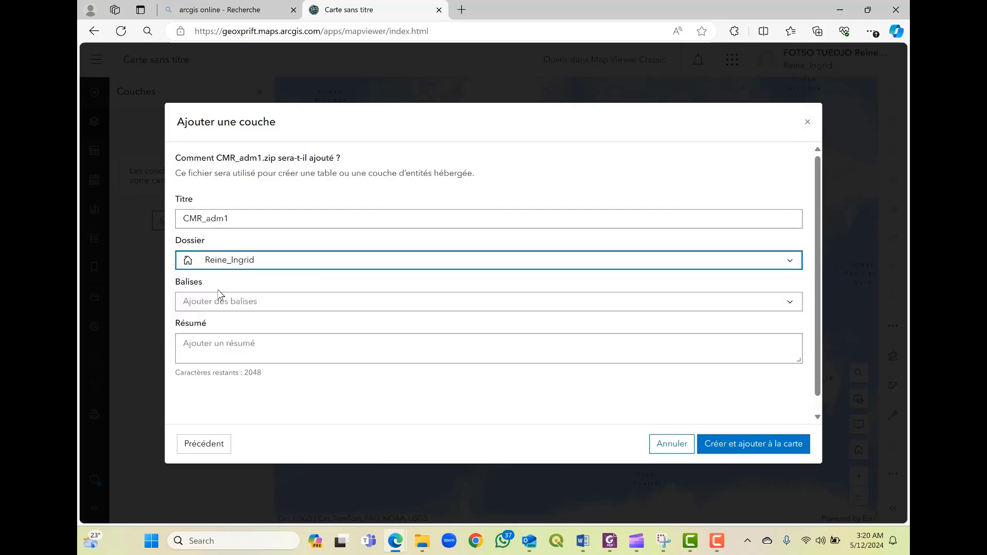
{"action": "left_click", "coordinate": [764, 443]}
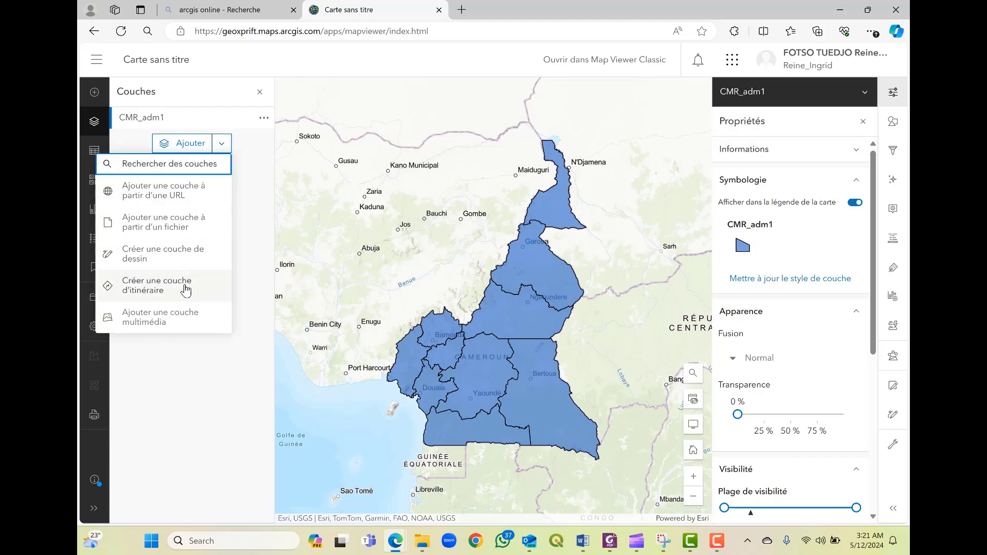
- Upload the NoSo shapefile from the device's CMR_REGIONS folder and add it to the map as a new layer
{"action": "left_click", "coordinate": [184, 231]}
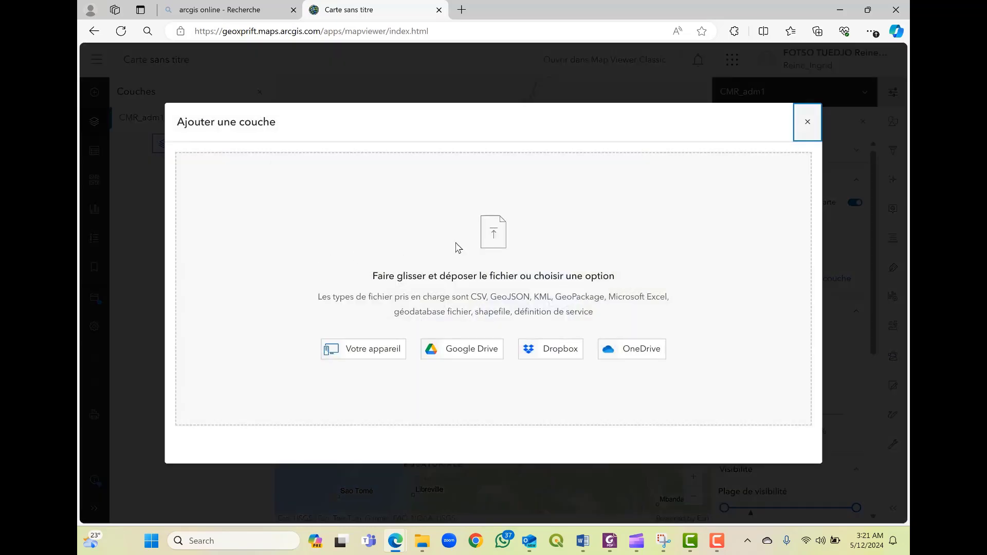
{"action": "left_click", "coordinate": [370, 353]}
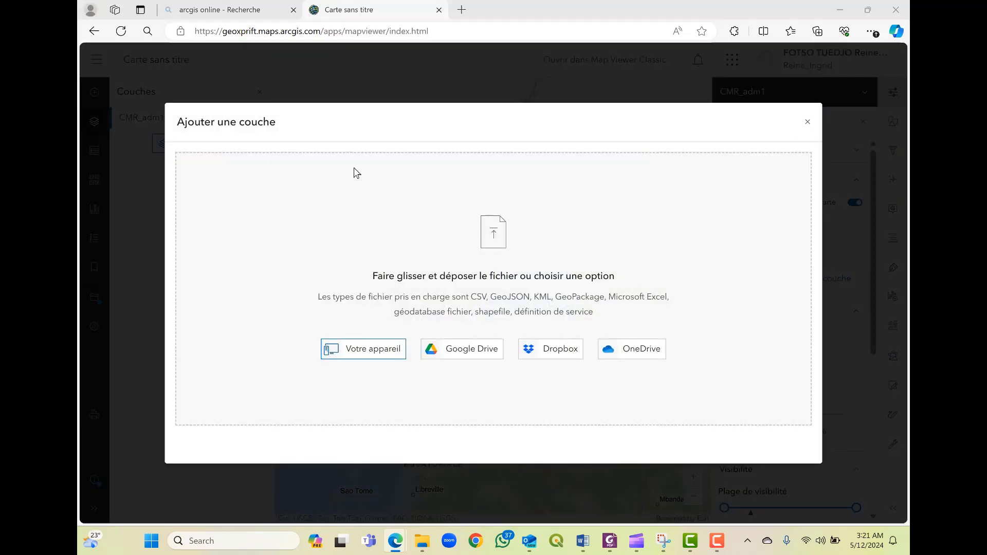
{"action": "left_click", "coordinate": [211, 149]}
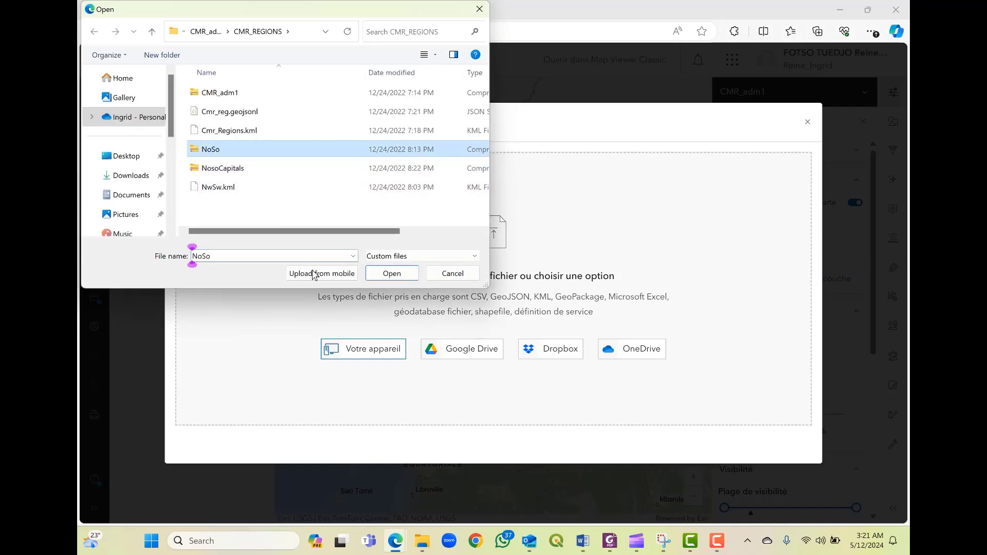
{"action": "left_click", "coordinate": [391, 274]}
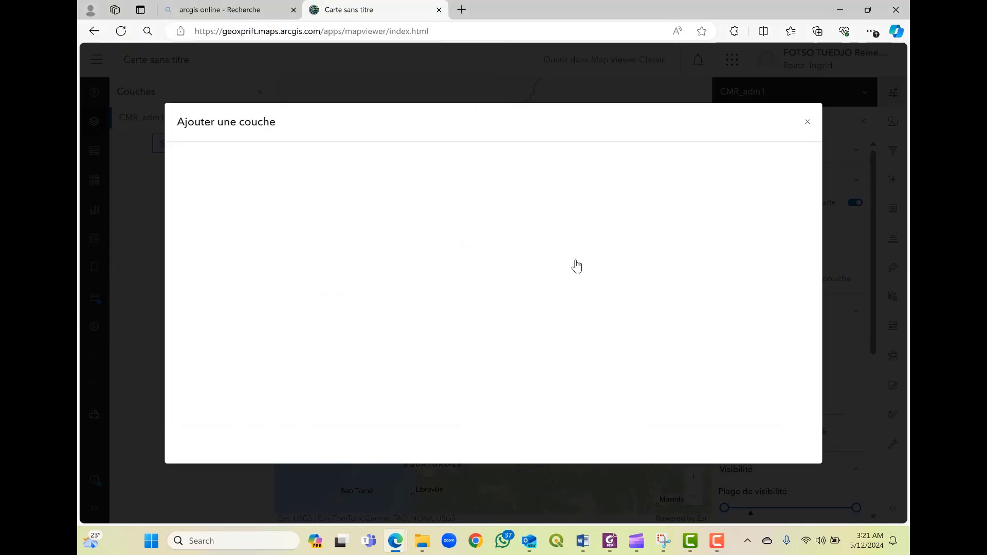
{"action": "left_click", "coordinate": [786, 443]}
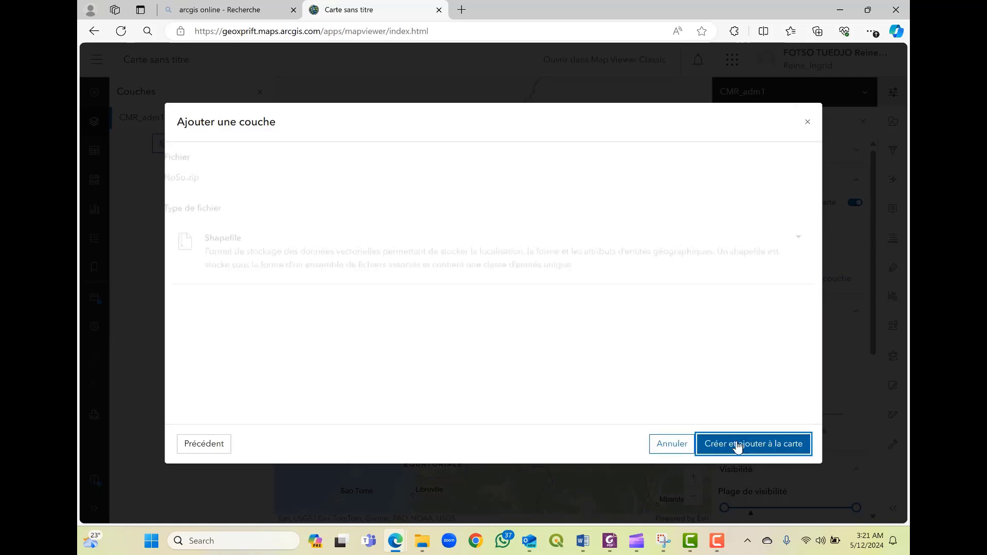
{"action": "left_click", "coordinate": [787, 443]}
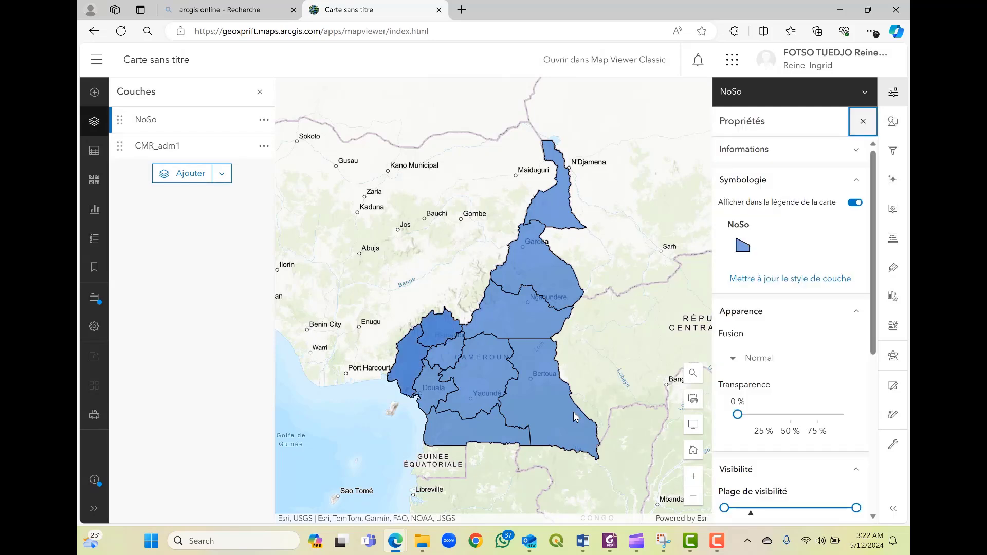
- Change the fill colour of the NoSo layer's single symbol to golden brown and finish the layer styling
{"action": "scroll", "coordinate": [451, 389], "scroll_direction": "up", "scroll_amount": 3}
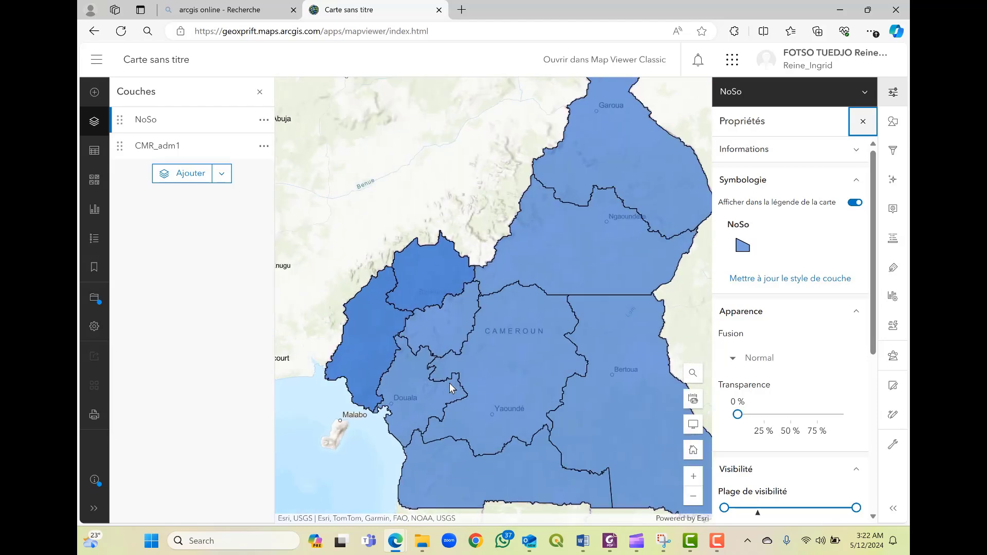
{"action": "scroll", "coordinate": [451, 389], "scroll_direction": "down", "scroll_amount": 2}
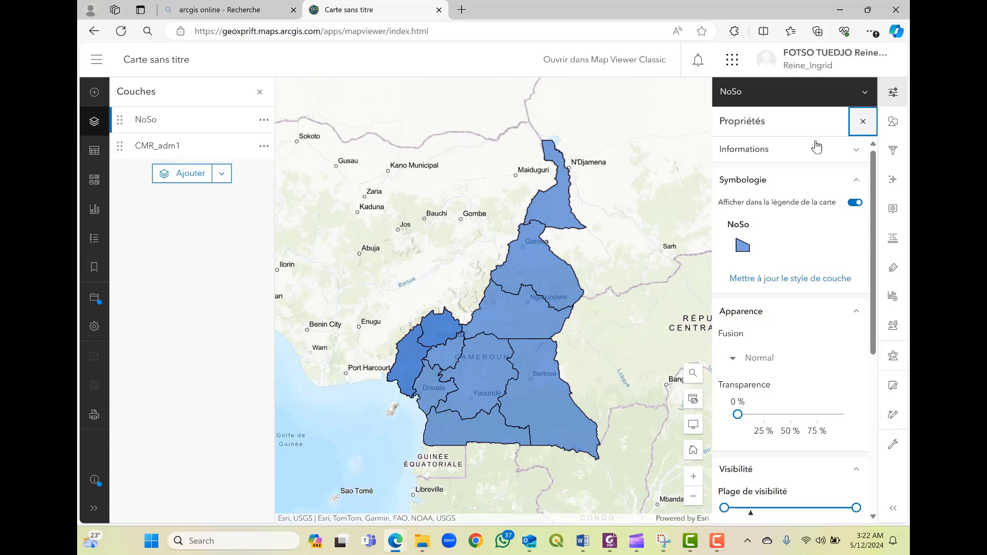
{"action": "left_click", "coordinate": [789, 280]}
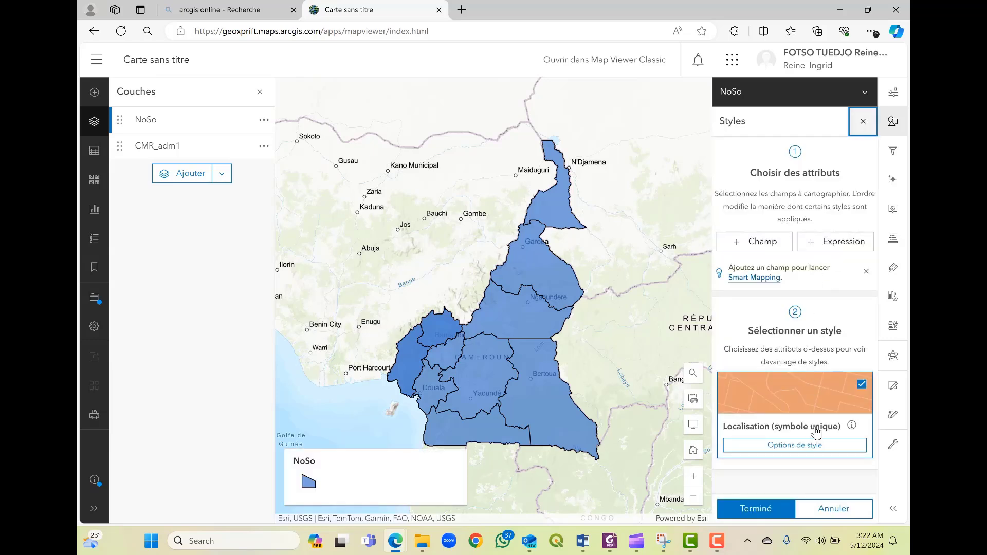
{"action": "left_click", "coordinate": [818, 445]}
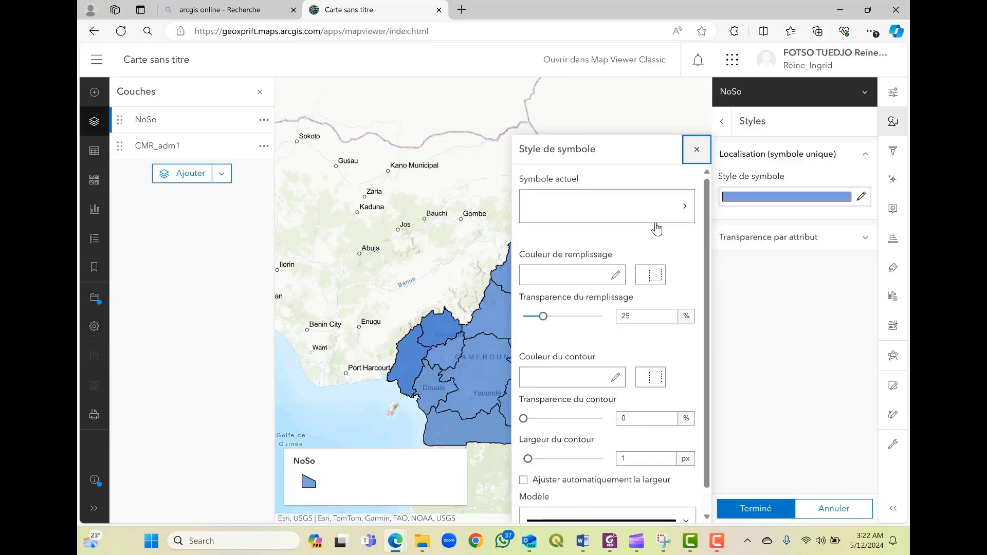
{"action": "left_click", "coordinate": [621, 275]}
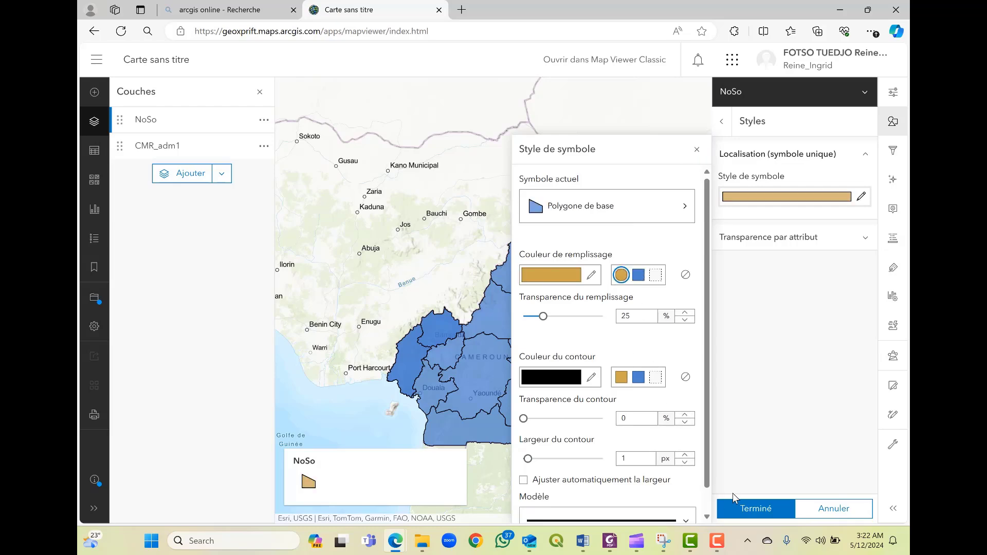
{"action": "left_click", "coordinate": [755, 508]}
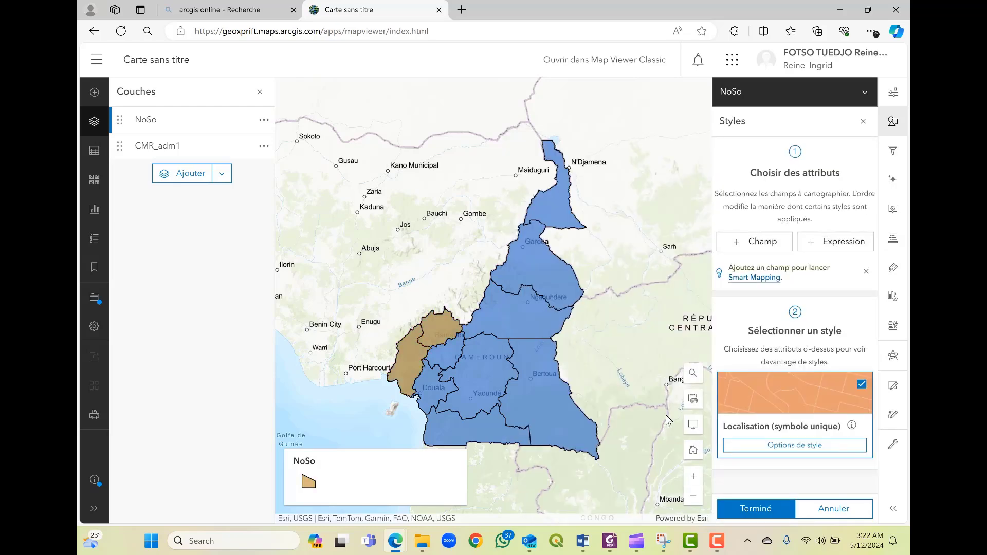
{"action": "left_click", "coordinate": [771, 508]}
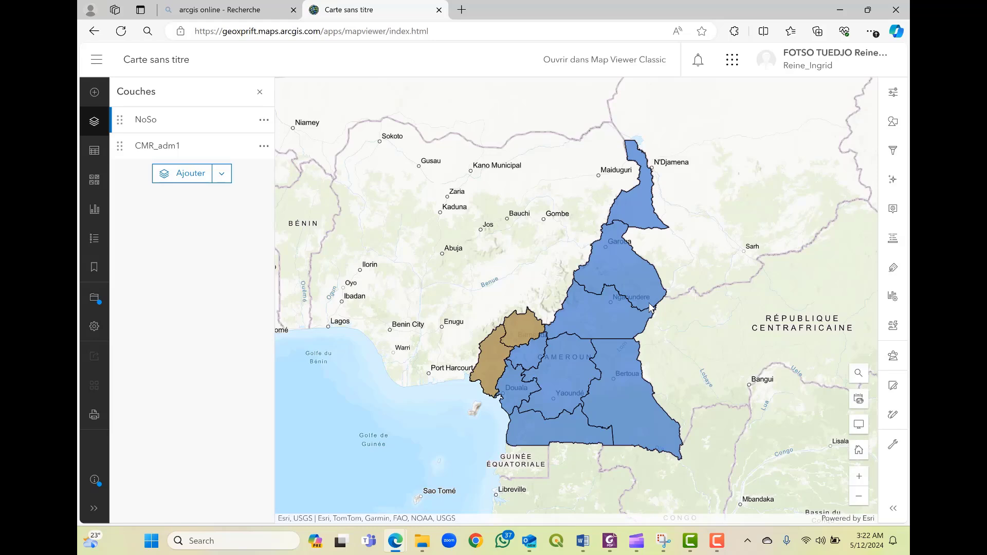
- Examine the symbology, appearance and visibility properties of the NoSo and CMR_adm1 layers
{"action": "scroll", "coordinate": [650, 308], "scroll_direction": "up", "scroll_amount": 3}
{"action": "left_click", "coordinate": [893, 92]}
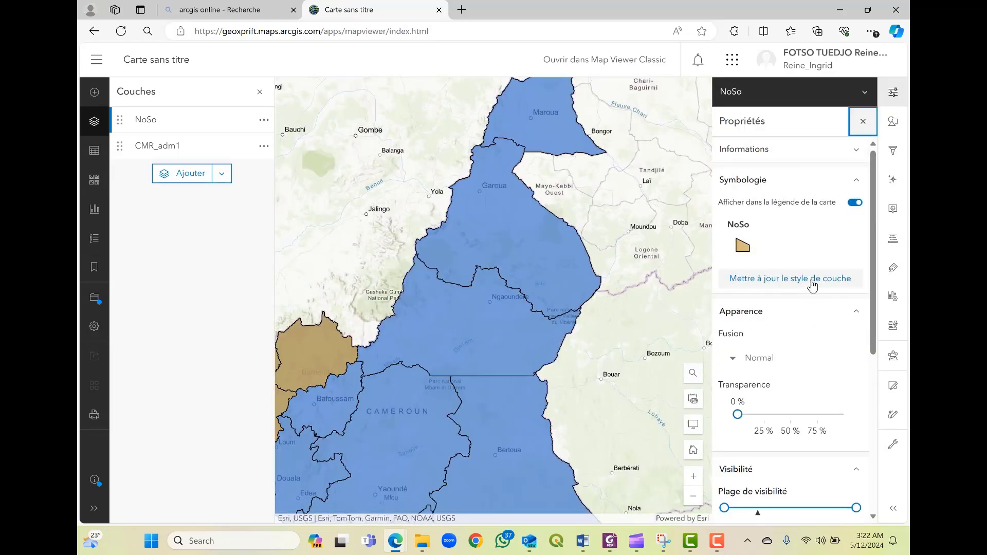
{"action": "scroll", "coordinate": [830, 280], "scroll_direction": "down", "scroll_amount": 4}
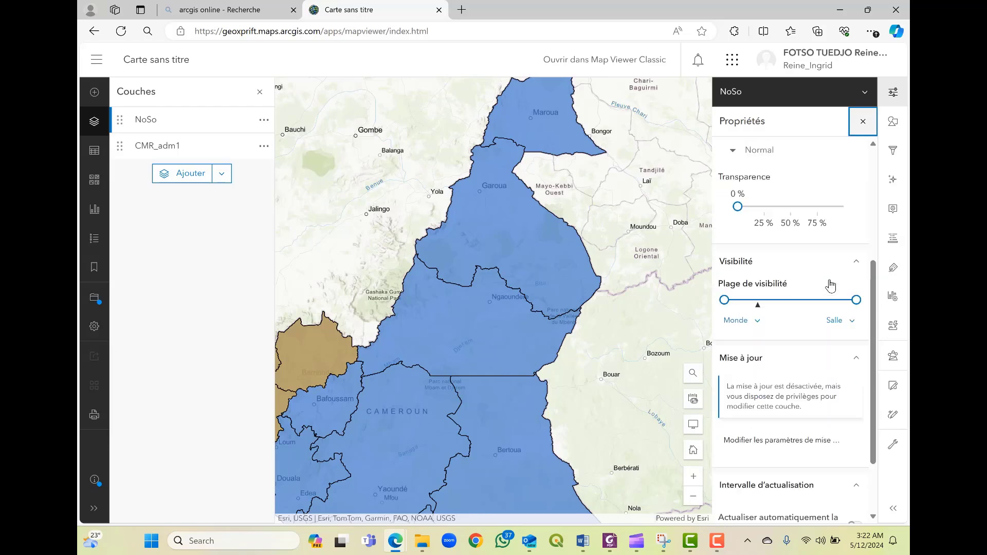
{"action": "scroll", "coordinate": [831, 285], "scroll_direction": "down", "scroll_amount": 2}
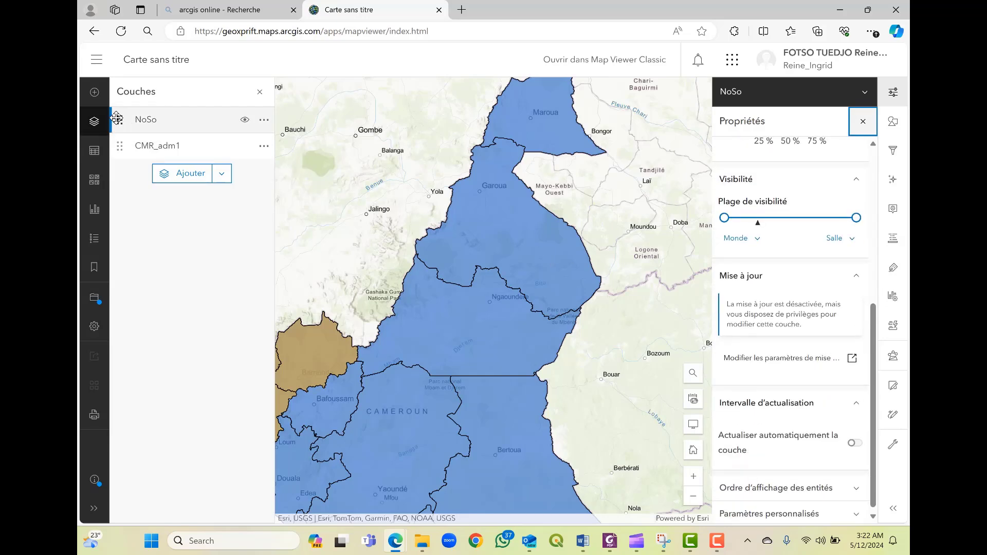
{"action": "left_click", "coordinate": [137, 149]}
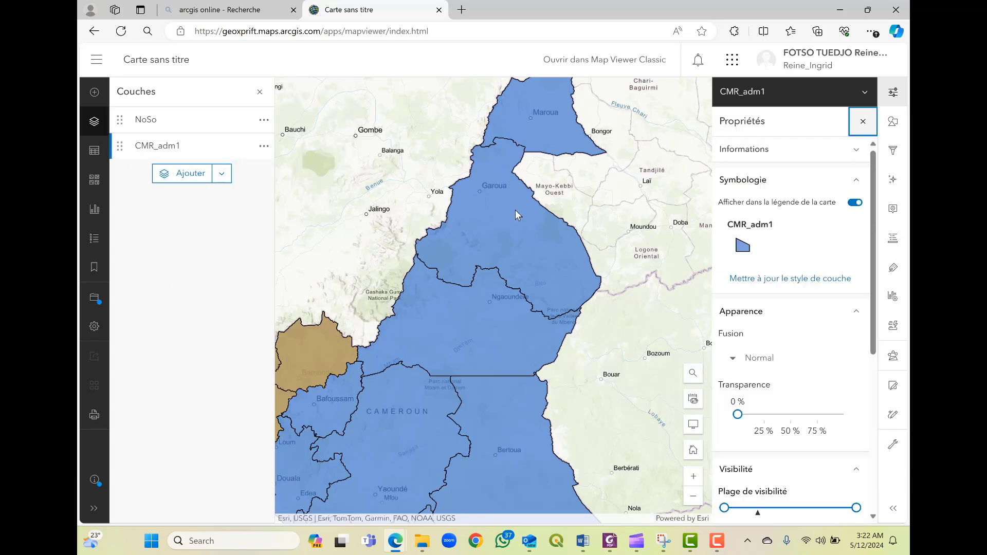
{"action": "left_click", "coordinate": [198, 121]}
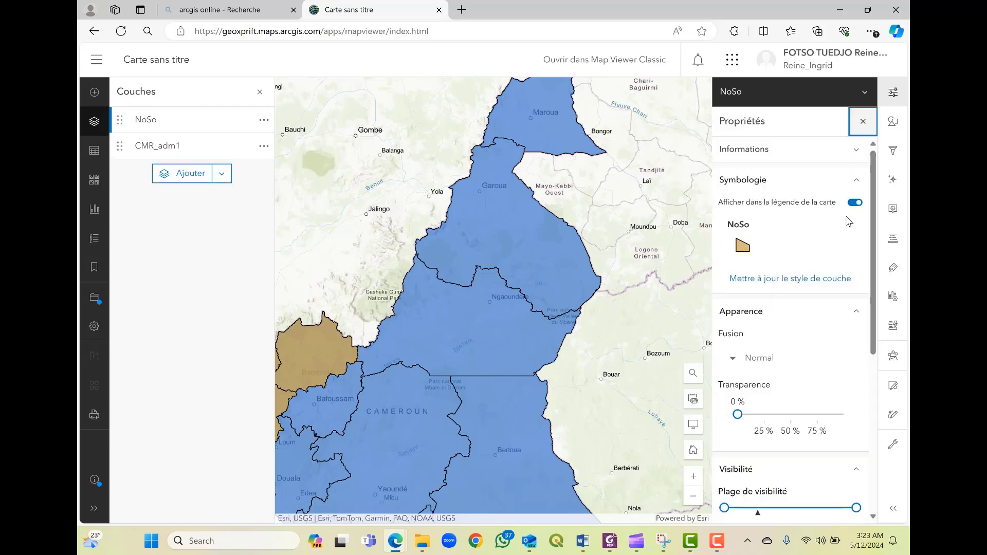
{"action": "scroll", "coordinate": [851, 219], "scroll_direction": "down", "scroll_amount": 3}
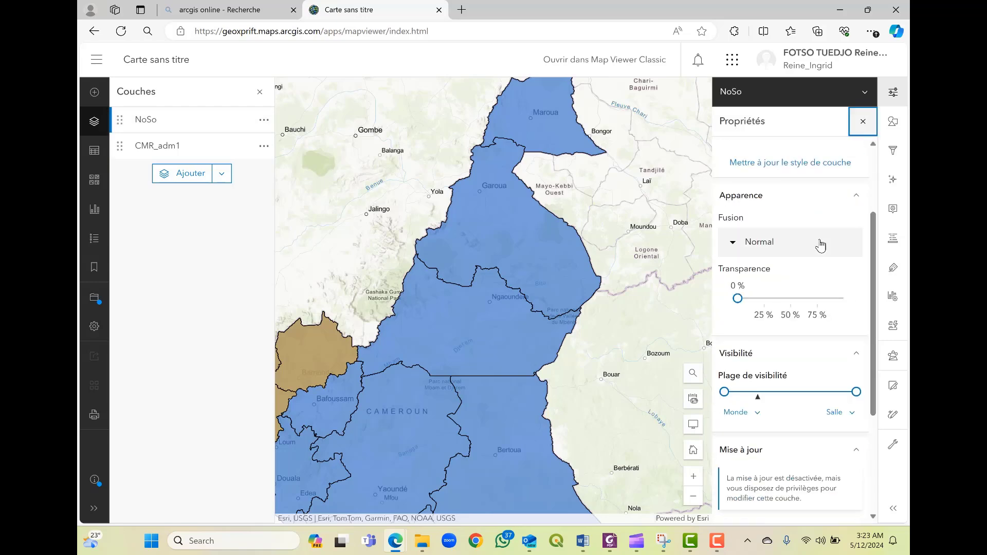
- Try a transparency of 50 % on the NoSo layer and set it back to 0 %
{"action": "scroll", "coordinate": [820, 245], "scroll_direction": "down", "scroll_amount": 3}
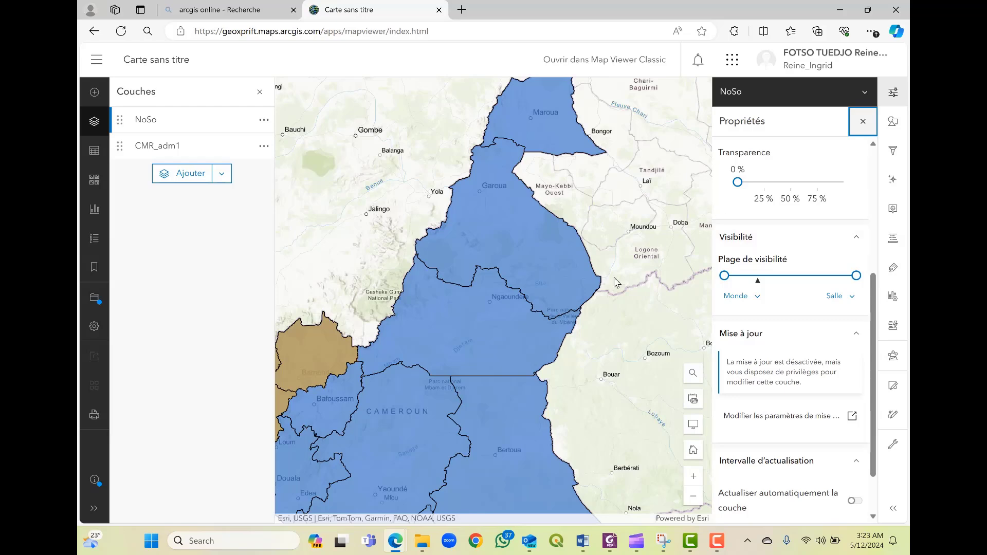
{"action": "scroll", "coordinate": [560, 289], "scroll_direction": "down", "scroll_amount": 2}
{"action": "scroll", "coordinate": [443, 342], "scroll_direction": "up", "scroll_amount": 2}
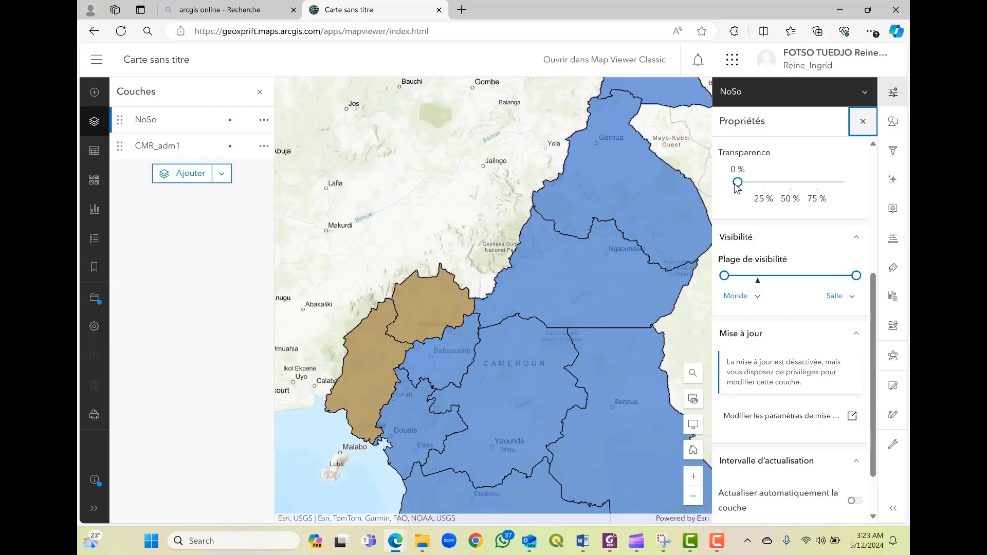
{"action": "left_click", "coordinate": [790, 199]}
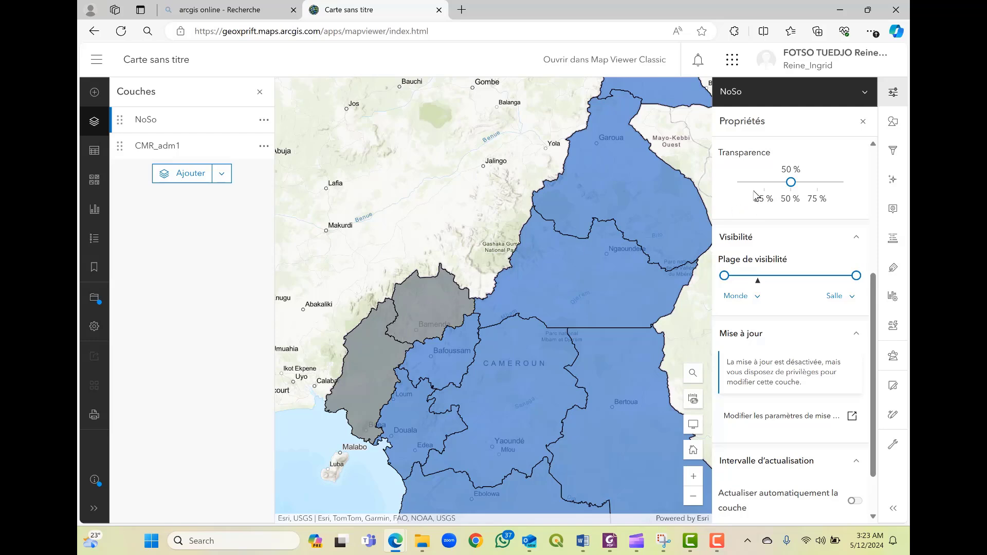
{"action": "left_click", "coordinate": [741, 182]}
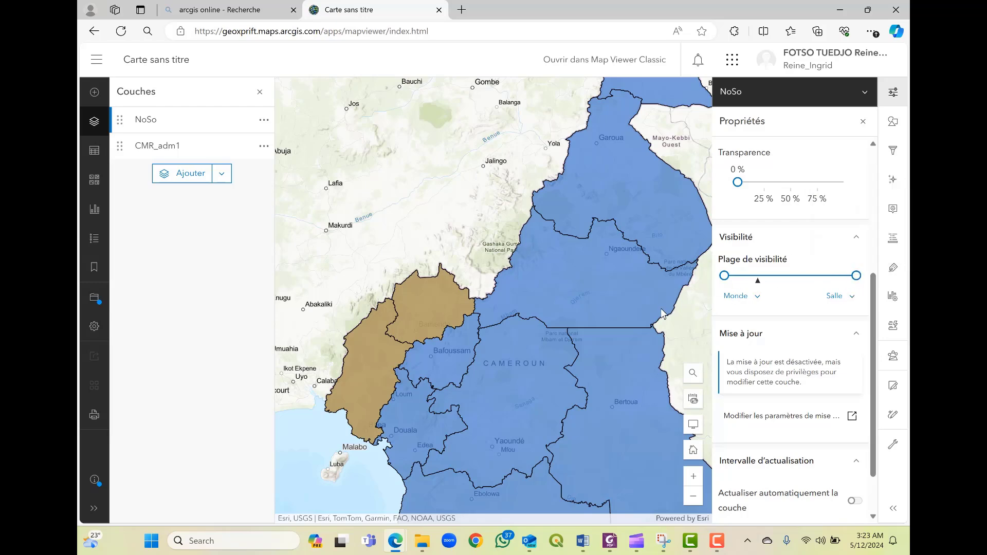
- Limit the closest end of the NoSo layer's visibility range to the metropolitan area level and check its display at closer and wider scales
{"action": "scroll", "coordinate": [348, 361], "scroll_direction": "up", "scroll_amount": 1}
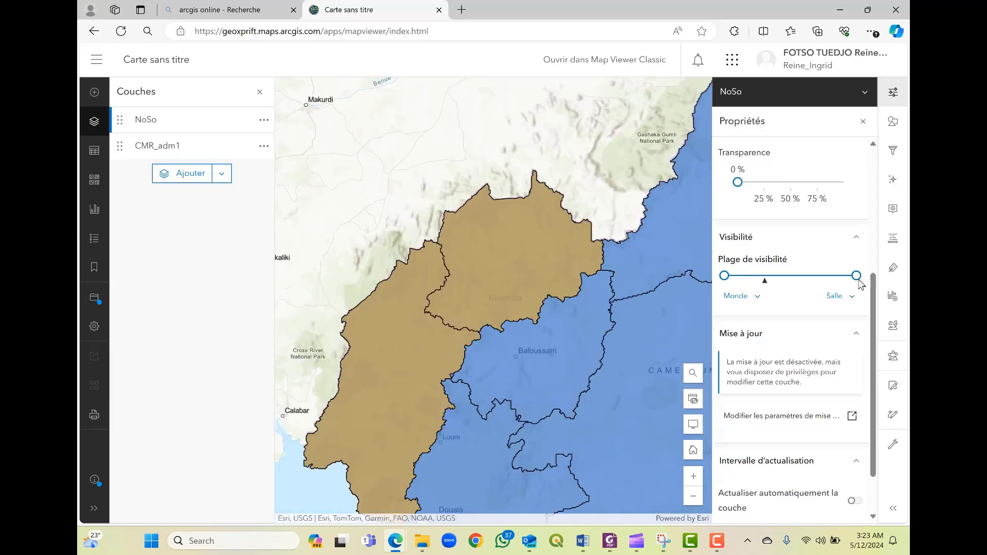
{"action": "mouse_move", "coordinate": [856, 276]}
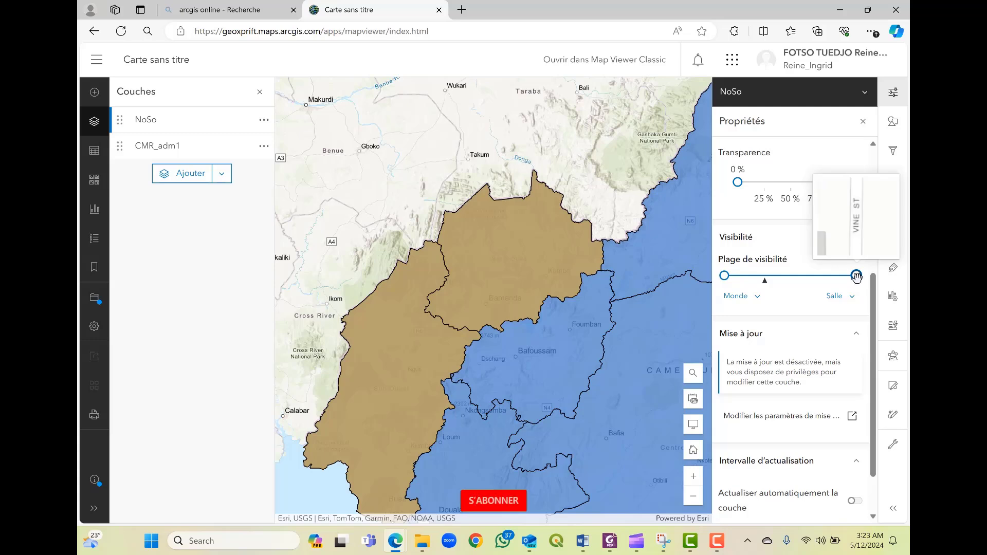
{"action": "left_click_drag", "start_coordinate": [856, 276], "coordinate": [779, 277]}
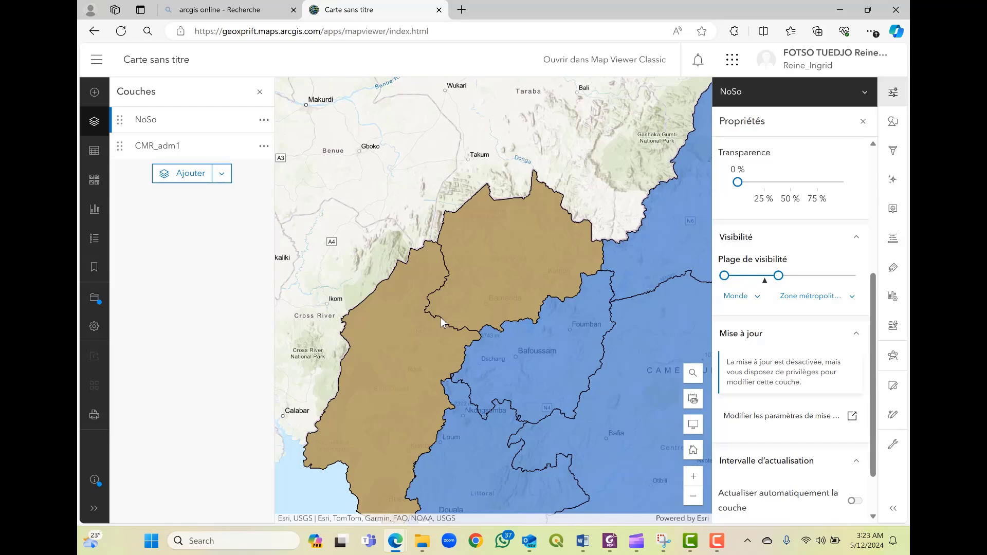
{"action": "scroll", "coordinate": [440, 317], "scroll_direction": "up", "scroll_amount": 3}
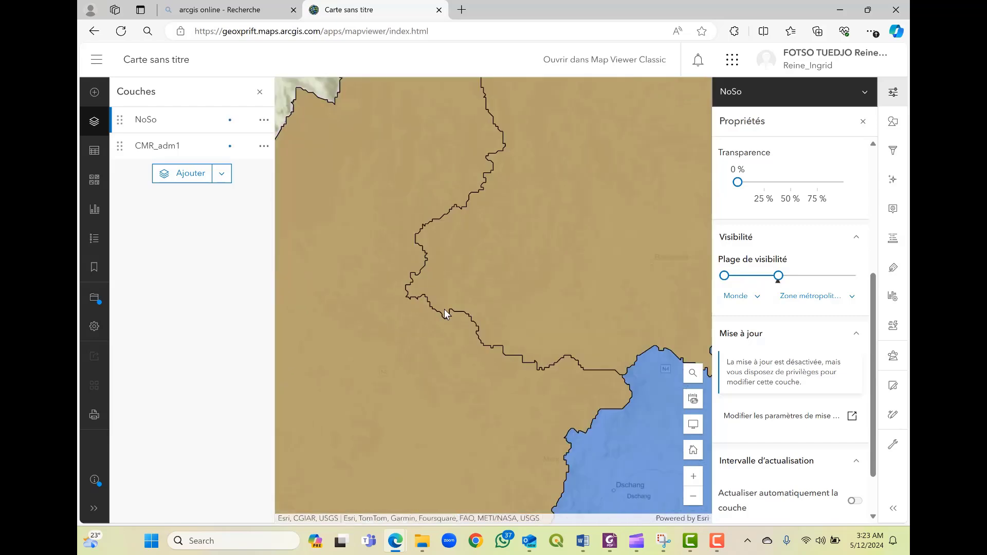
{"action": "scroll", "coordinate": [446, 315], "scroll_direction": "up", "scroll_amount": 1}
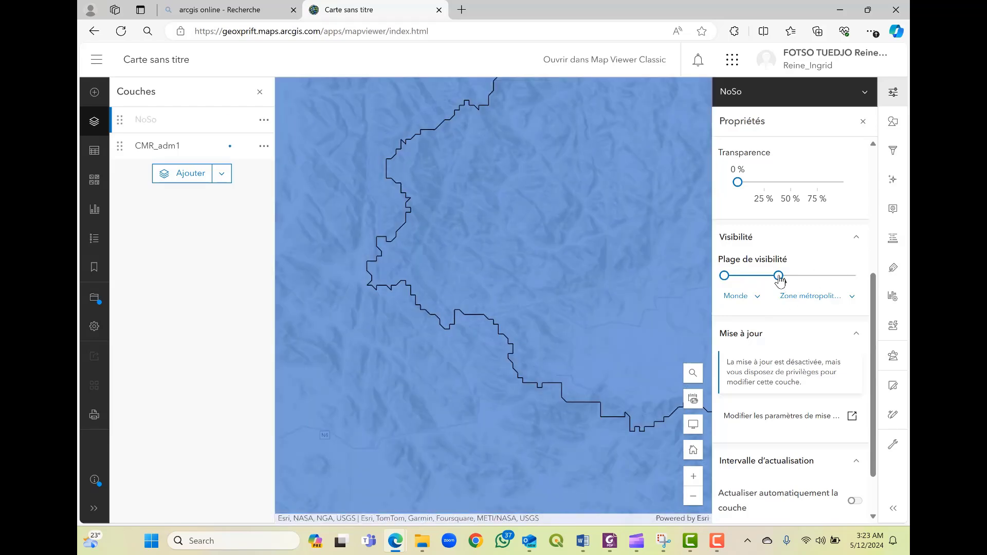
{"action": "mouse_move", "coordinate": [780, 277]}
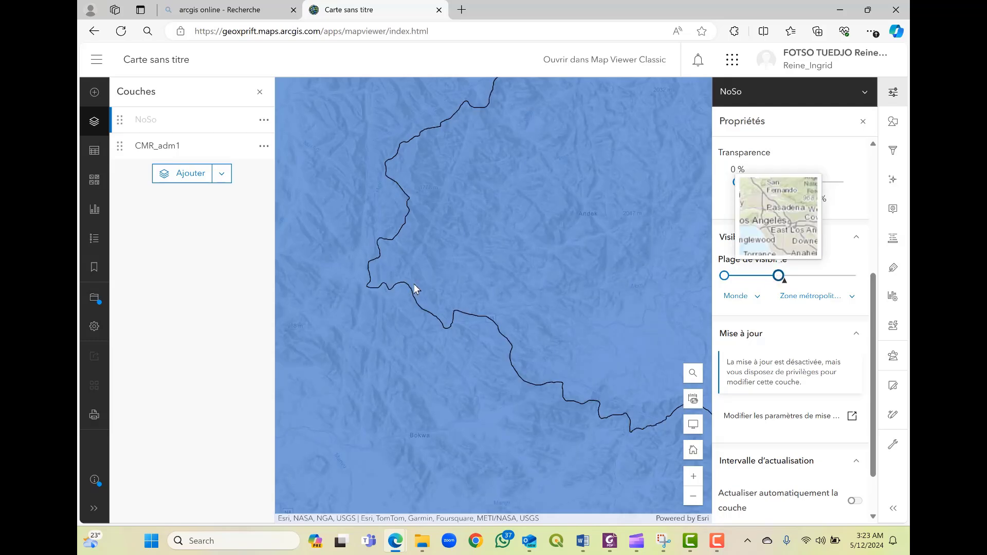
{"action": "scroll", "coordinate": [446, 285], "scroll_direction": "up", "scroll_amount": 1}
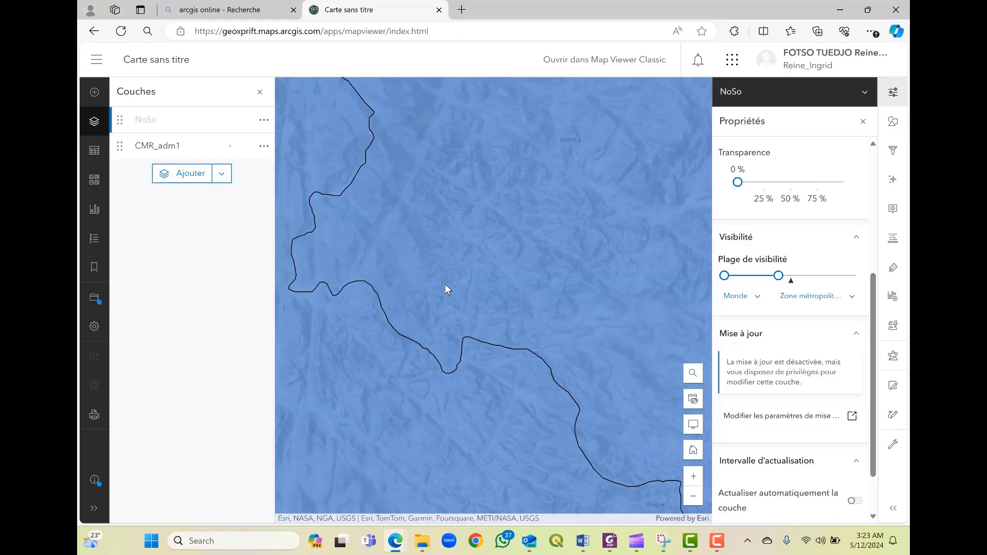
{"action": "scroll", "coordinate": [446, 283], "scroll_direction": "down", "scroll_amount": 2}
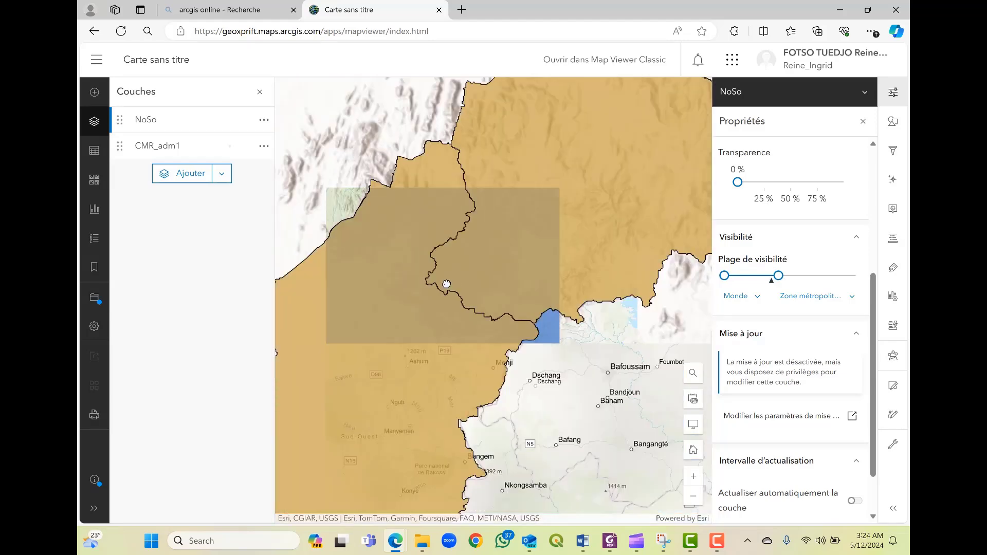
{"action": "scroll", "coordinate": [447, 284], "scroll_direction": "down", "scroll_amount": 3}
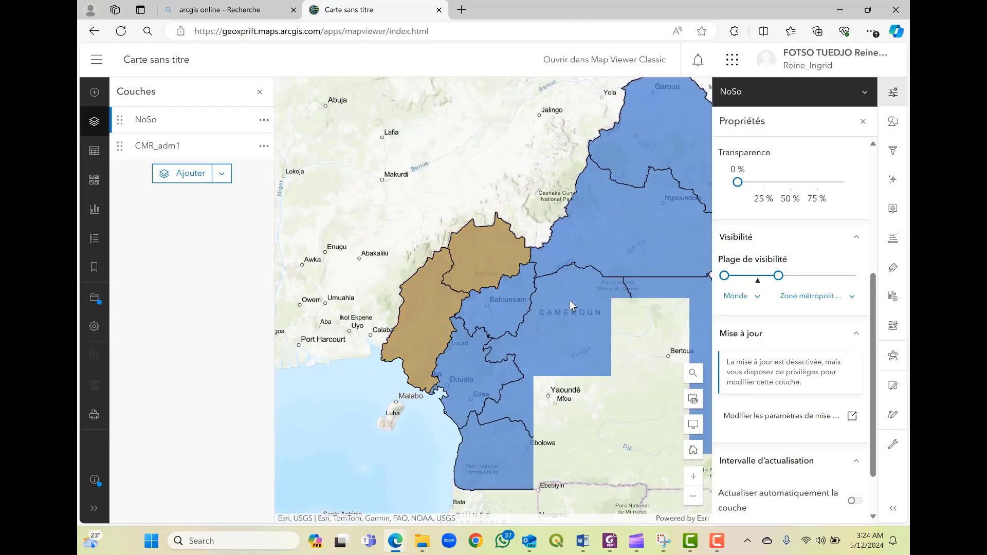
- Extend the NoSo layer's visibility range back to the full span from Monde to Salle
{"action": "left_click", "coordinate": [494, 304]}
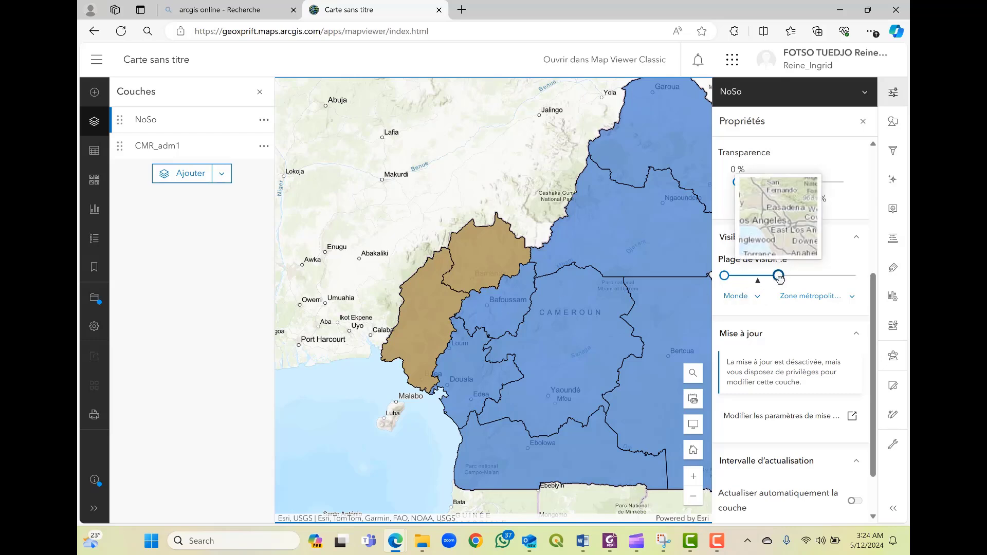
{"action": "left_click_drag", "start_coordinate": [779, 276], "coordinate": [856, 277]}
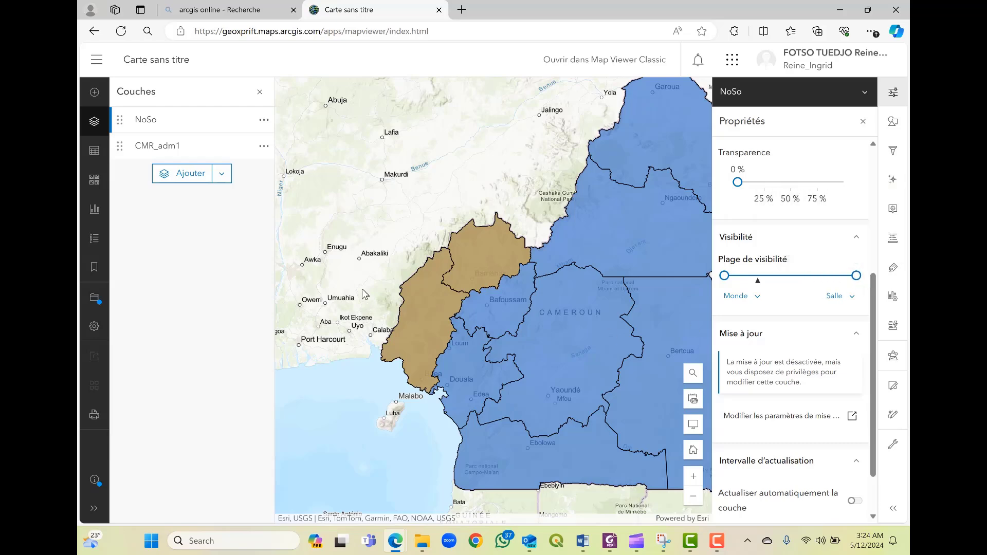
{"action": "scroll", "coordinate": [364, 295], "scroll_direction": "down", "scroll_amount": 2}
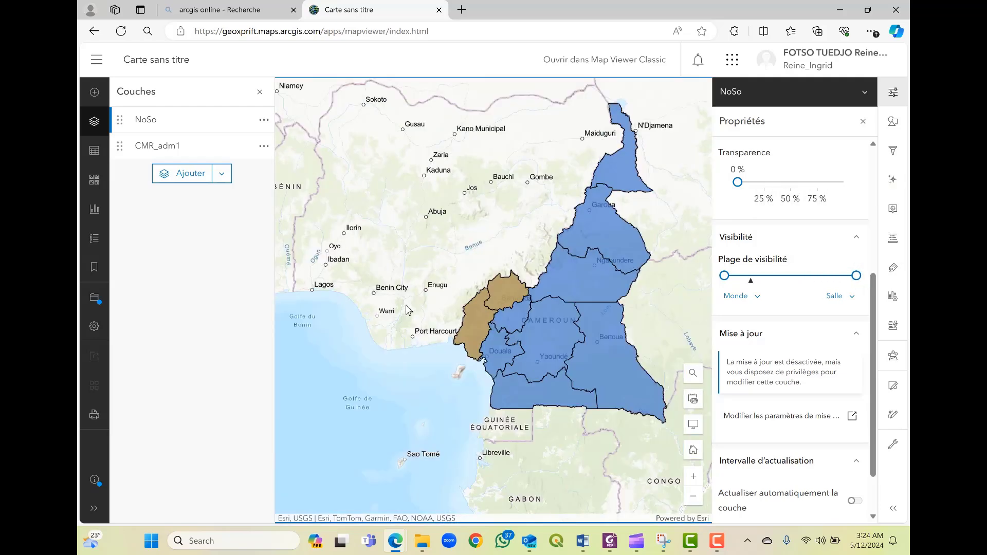
- Look over the map's tables and change the basemap to OpenStreetMap
{"action": "left_click", "coordinate": [98, 95]}
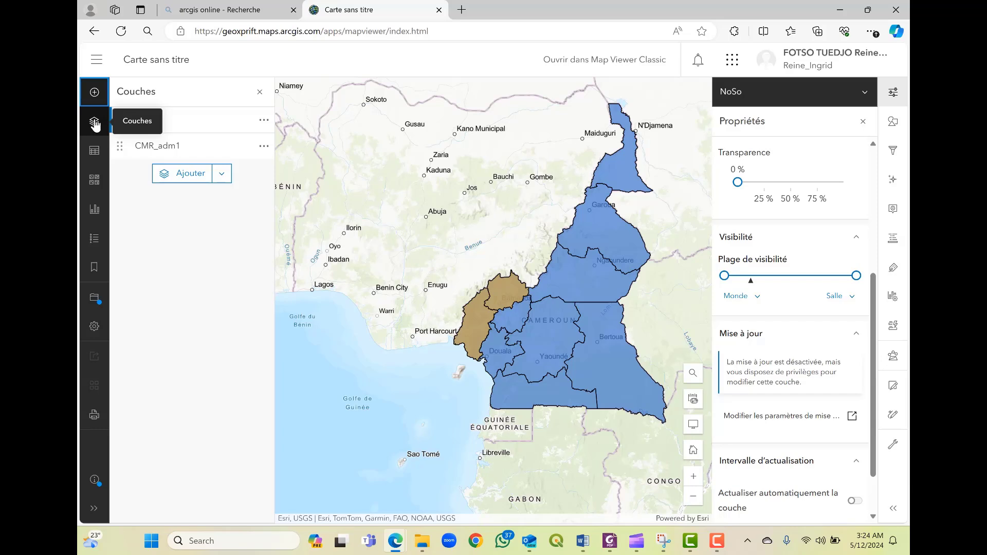
{"action": "left_click", "coordinate": [93, 154]}
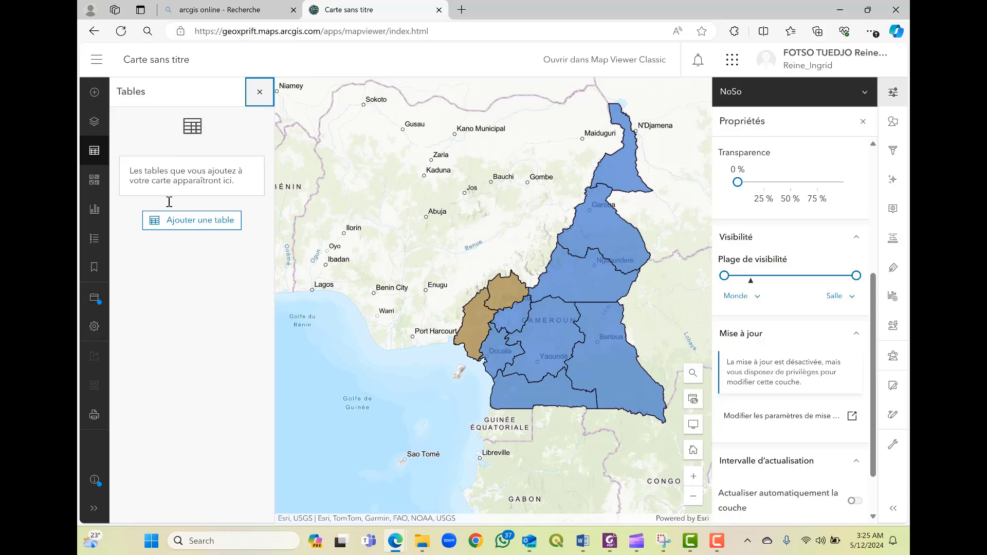
{"action": "left_click", "coordinate": [95, 180]}
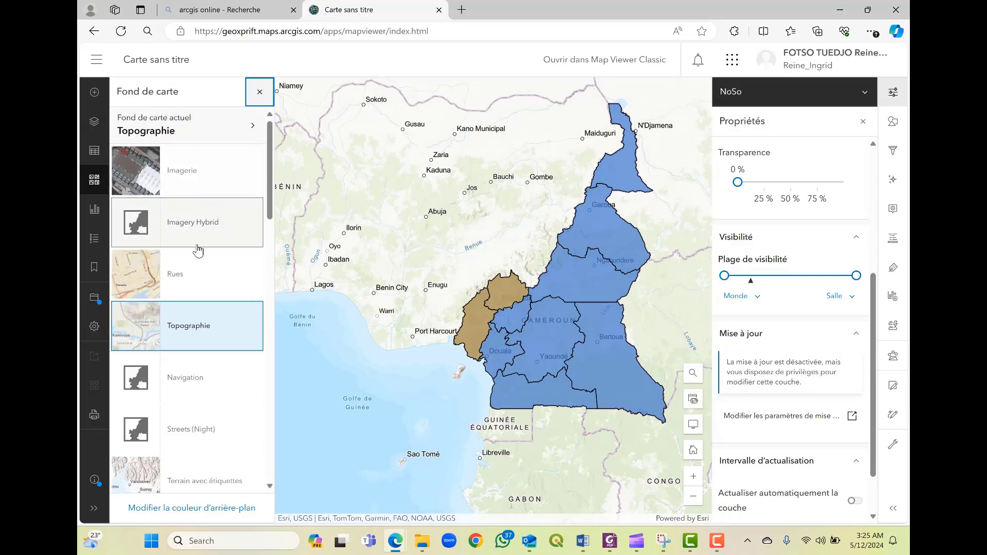
{"action": "scroll", "coordinate": [198, 263], "scroll_direction": "down", "scroll_amount": 8}
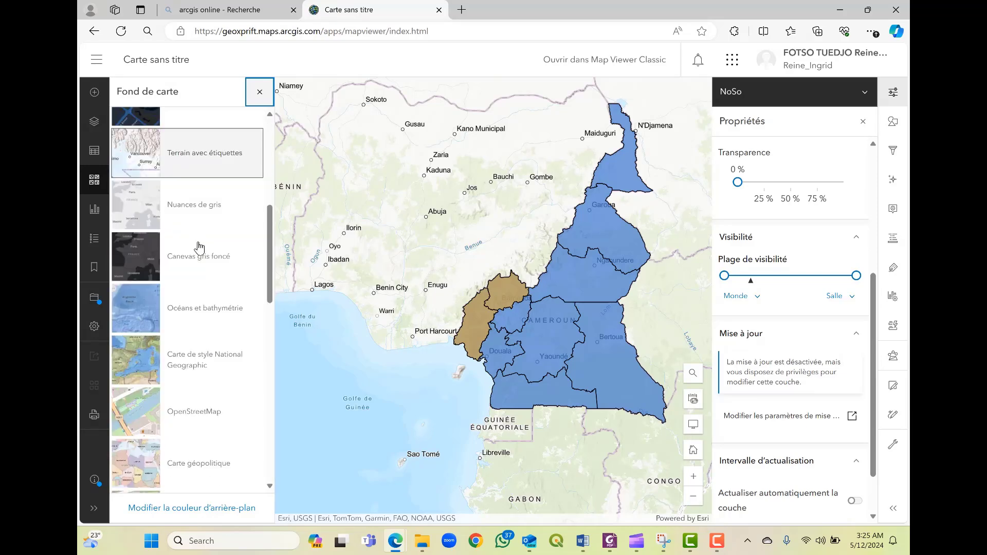
{"action": "scroll", "coordinate": [200, 251], "scroll_direction": "down", "scroll_amount": 2}
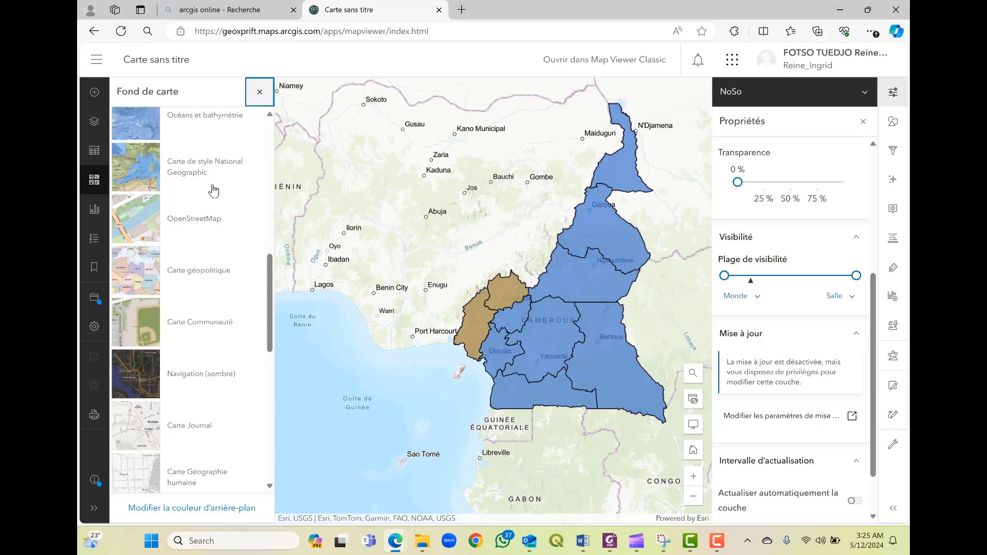
{"action": "left_click", "coordinate": [210, 219]}
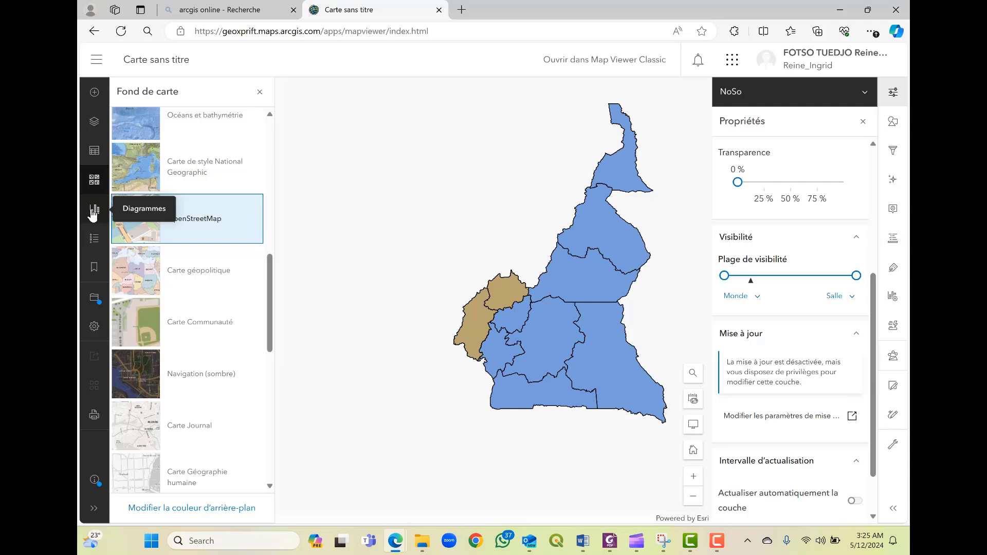
- Examine the map's charts and the legend of the NoSo and CMR_adm1 layers
{"action": "left_click", "coordinate": [94, 211]}
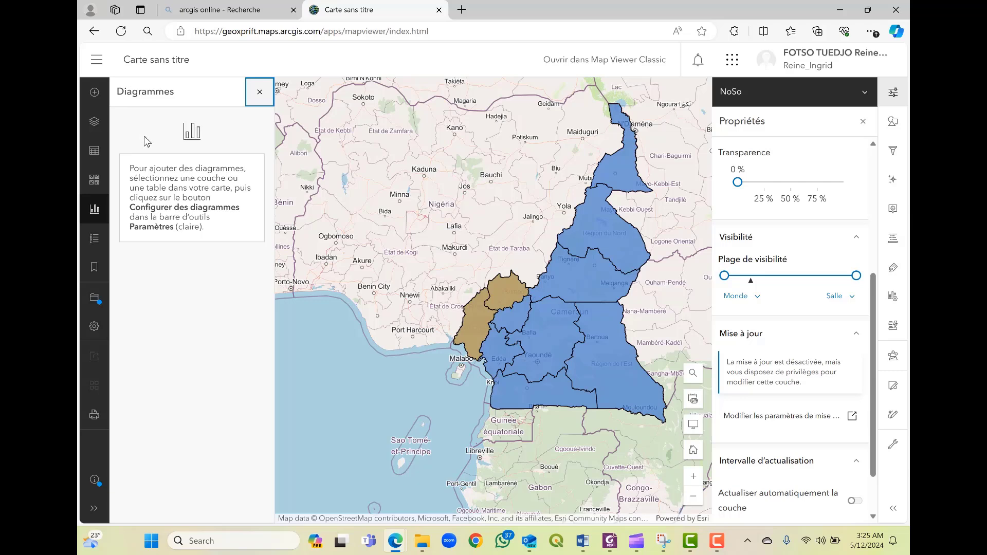
{"action": "left_click", "coordinate": [94, 239]}
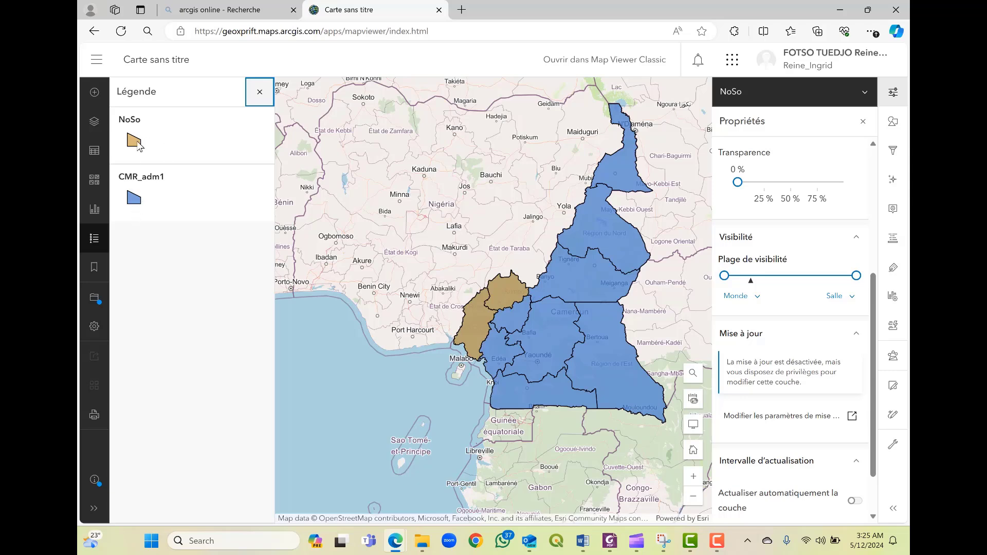
- Save a bookmark titled Bookmark 1 for a close-up of the eastern corner where the NoSo area borders the neighbouring blue regions
{"action": "left_click", "coordinate": [97, 278]}
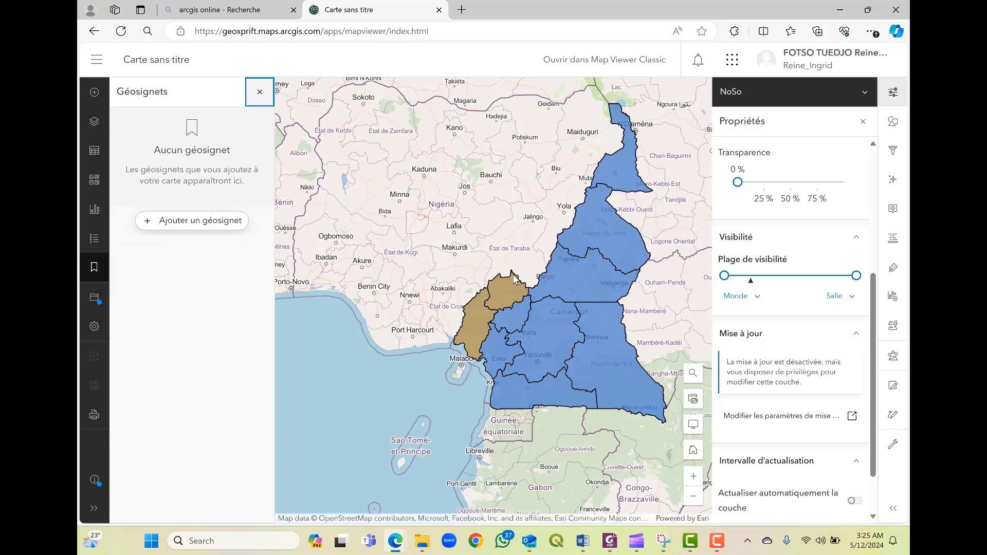
{"action": "scroll", "coordinate": [514, 279], "scroll_direction": "up", "scroll_amount": 2}
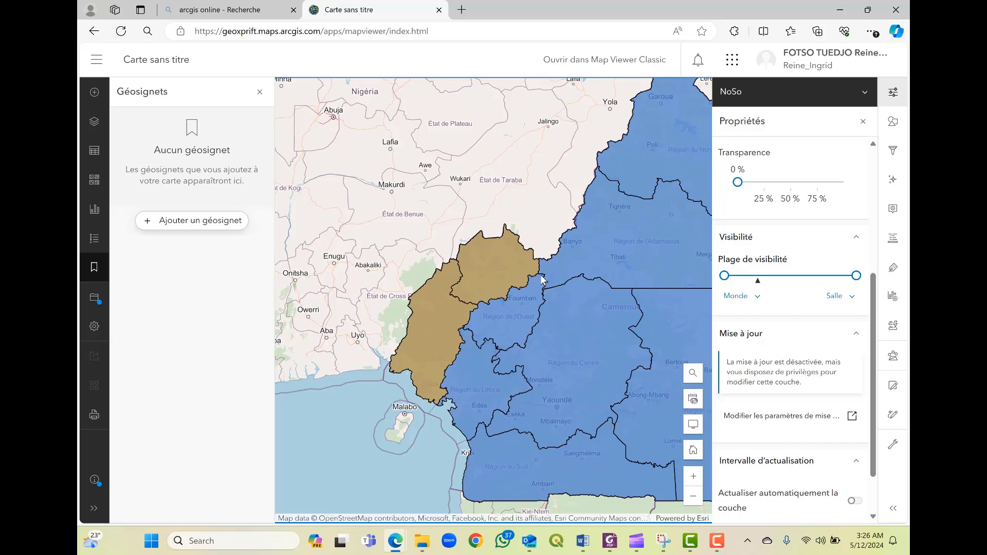
{"action": "scroll", "coordinate": [540, 276], "scroll_direction": "up", "scroll_amount": 5}
{"action": "scroll", "coordinate": [540, 277], "scroll_direction": "up", "scroll_amount": 2}
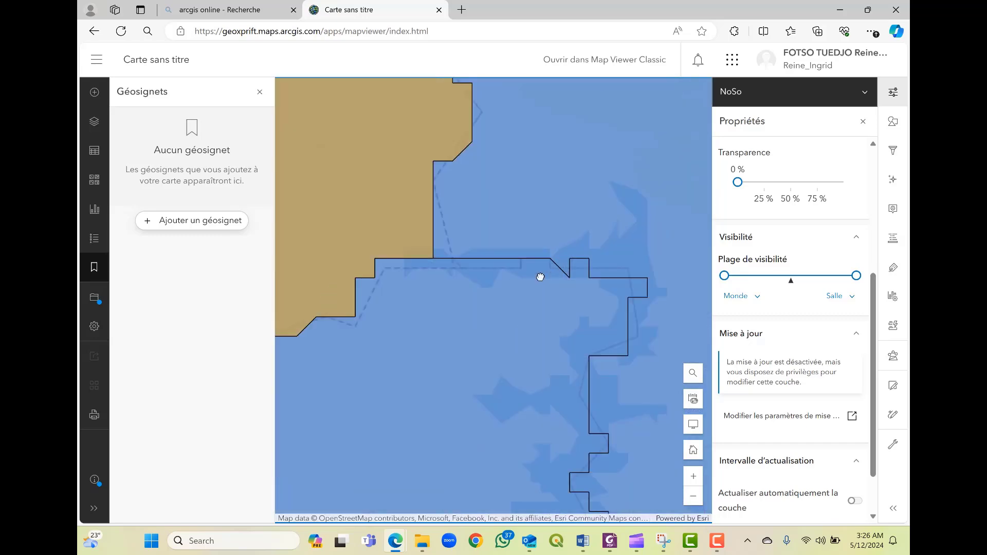
{"action": "scroll", "coordinate": [541, 277], "scroll_direction": "down", "scroll_amount": 3}
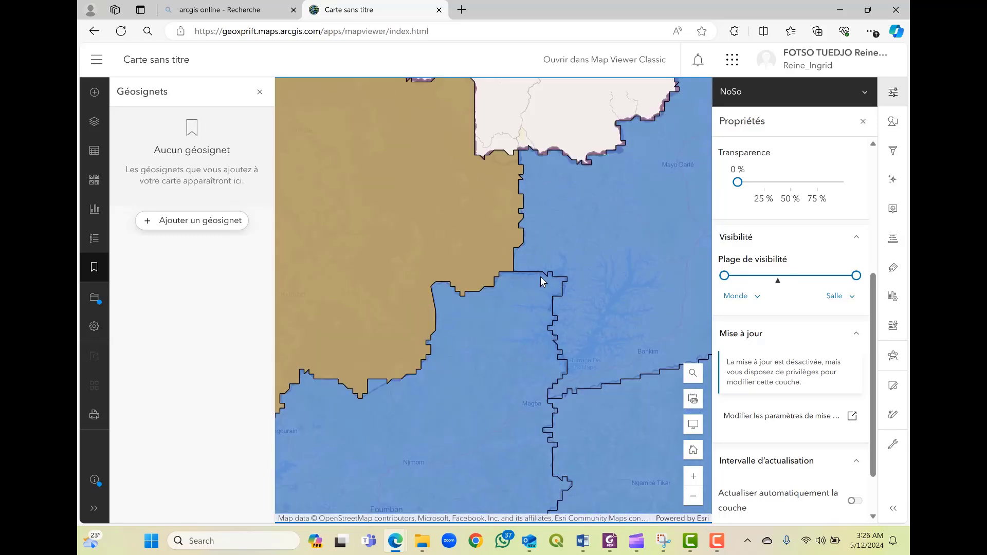
{"action": "scroll", "coordinate": [541, 276], "scroll_direction": "up", "scroll_amount": 2}
{"action": "scroll", "coordinate": [487, 256], "scroll_direction": "up", "scroll_amount": 3}
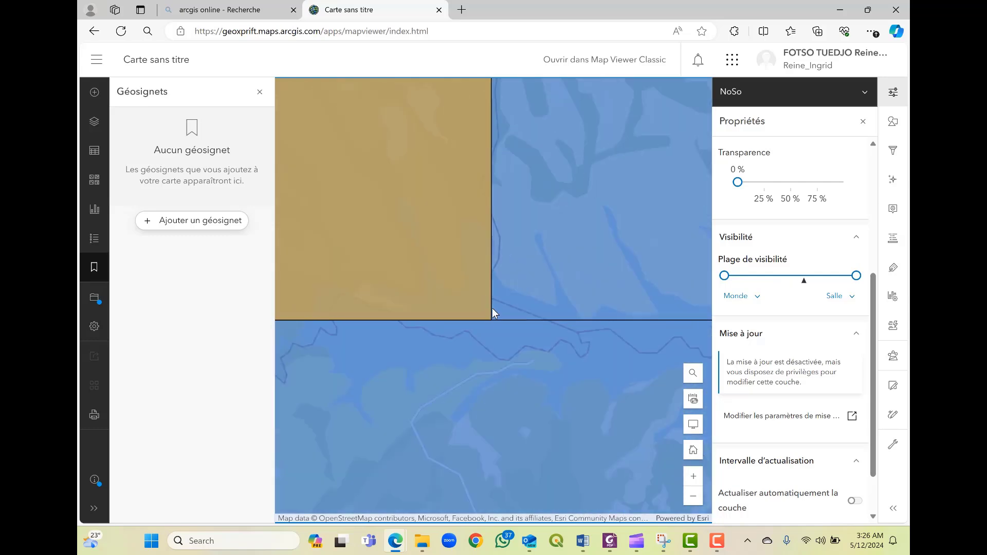
{"action": "left_click", "coordinate": [209, 221]}
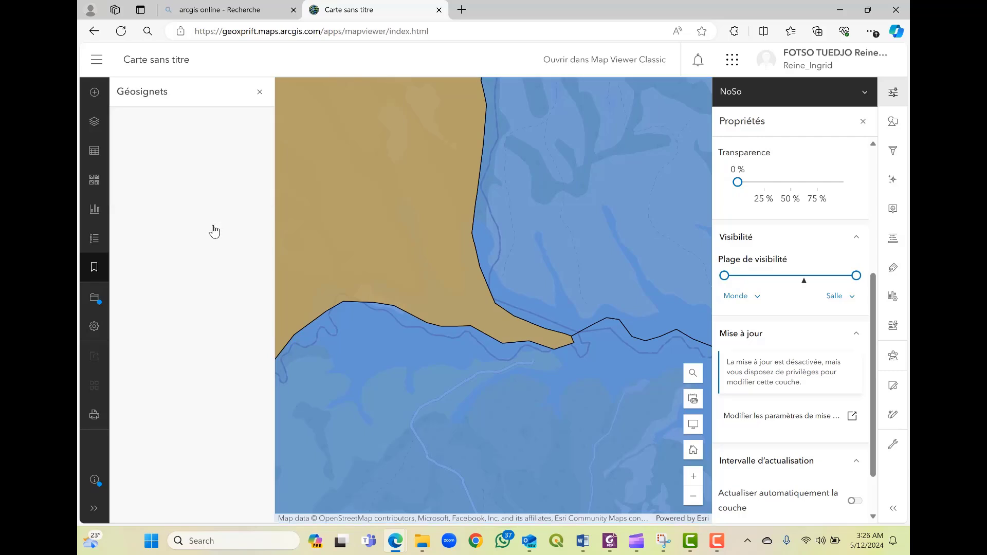
{"action": "left_click", "coordinate": [238, 172]}
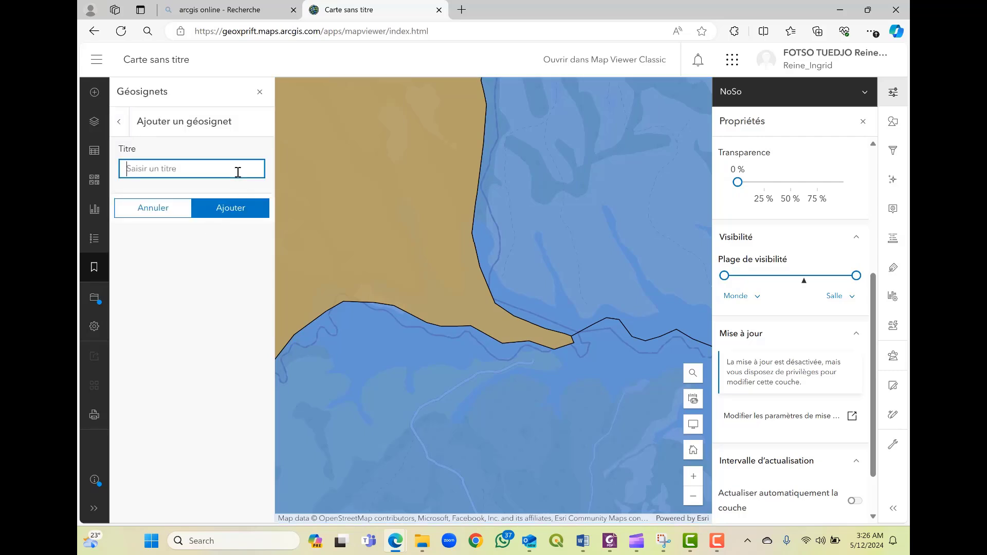
{"action": "type", "text": "Boo"}
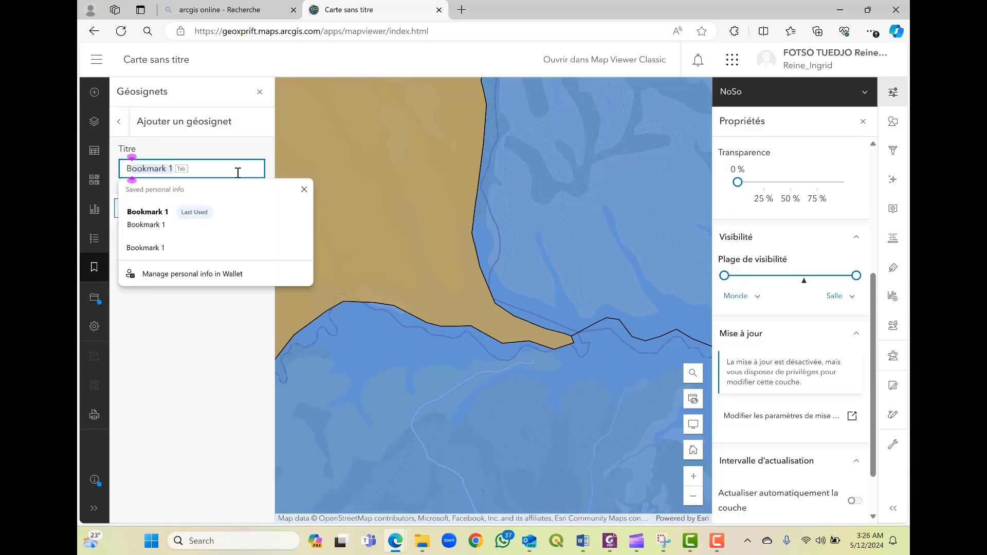
{"action": "type", "text": "kmark"}
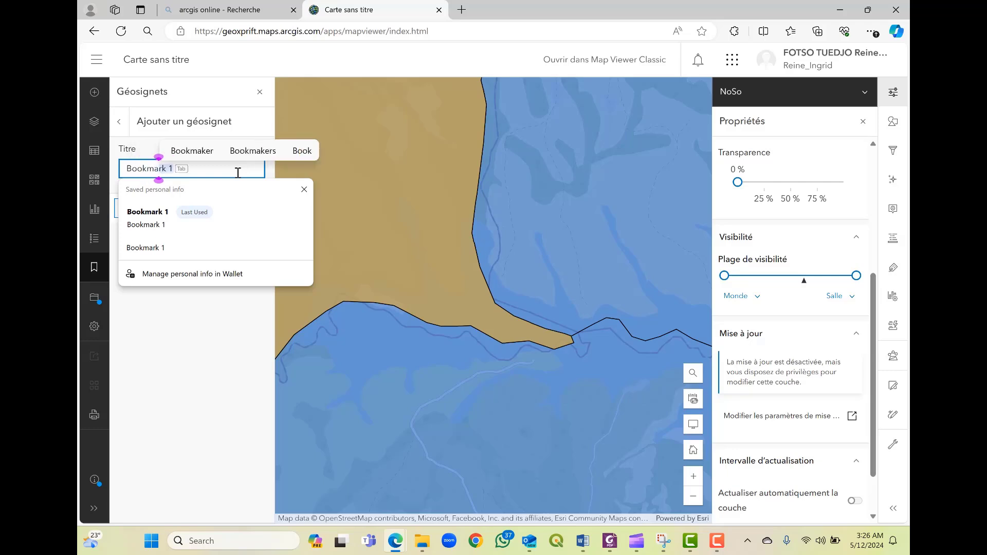
{"action": "key", "text": "Tab"}
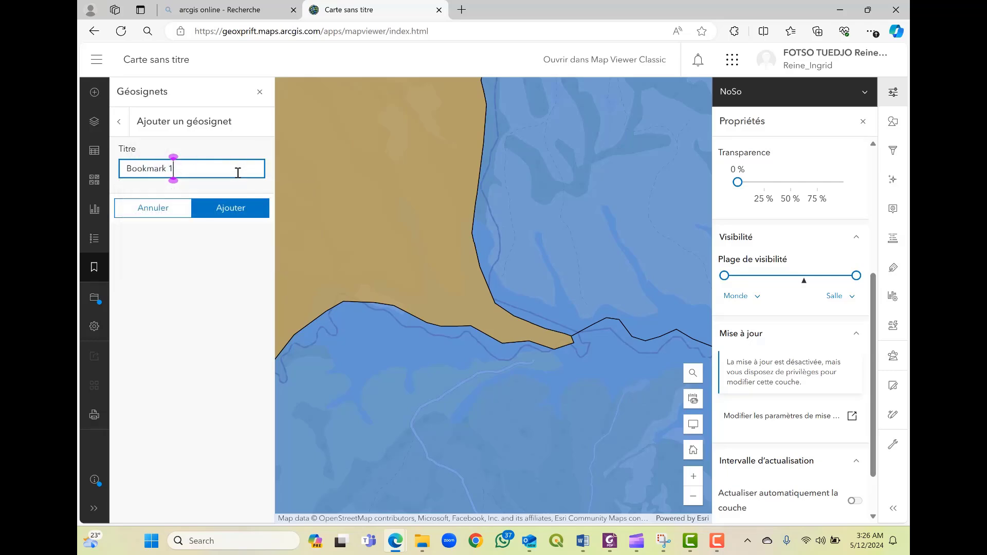
{"action": "left_click", "coordinate": [225, 212]}
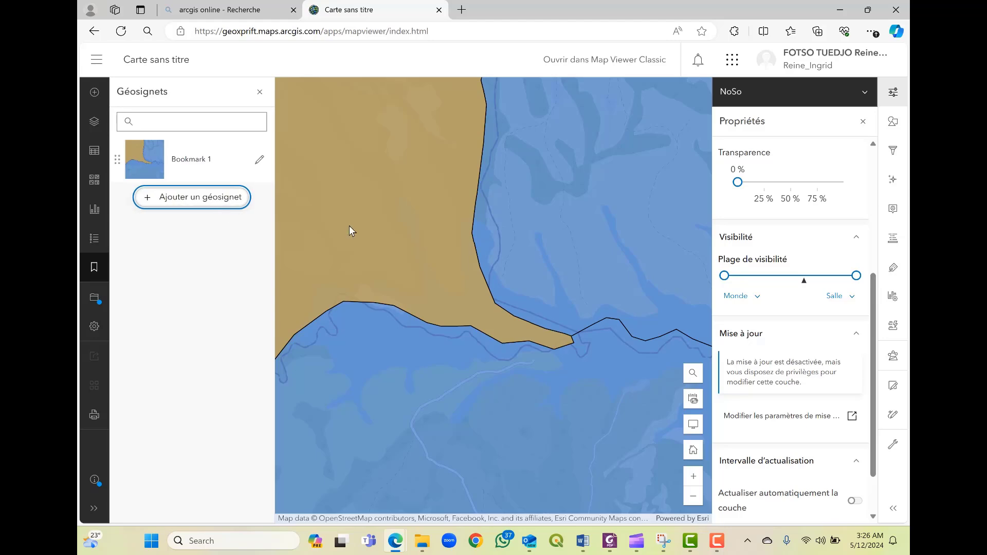
- Test Bookmark 1 by recalling its saved view from a zoomed-out map
{"action": "scroll", "coordinate": [393, 249], "scroll_direction": "down", "scroll_amount": 1}
{"action": "scroll", "coordinate": [426, 254], "scroll_direction": "down", "scroll_amount": 5}
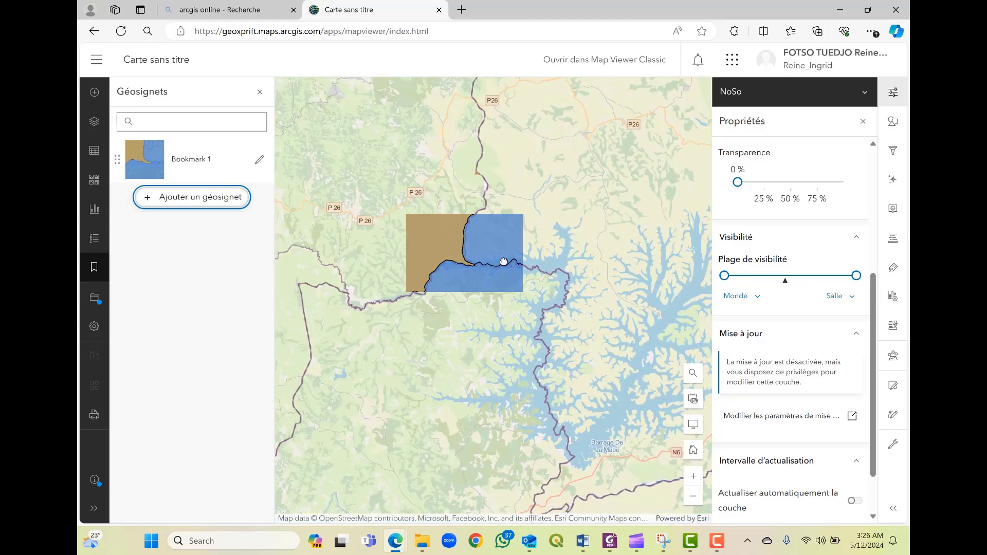
{"action": "scroll", "coordinate": [504, 261], "scroll_direction": "down", "scroll_amount": 4}
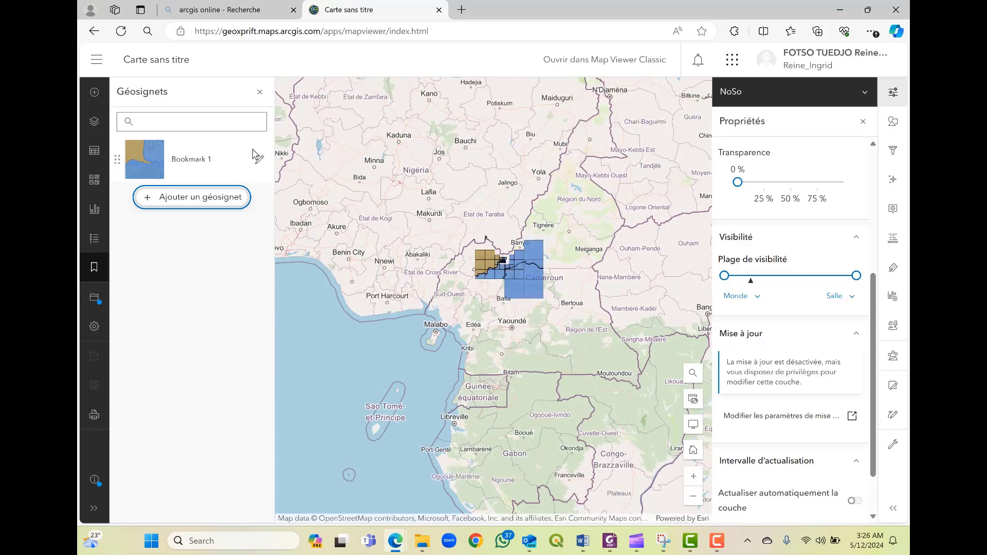
{"action": "left_click", "coordinate": [188, 161]}
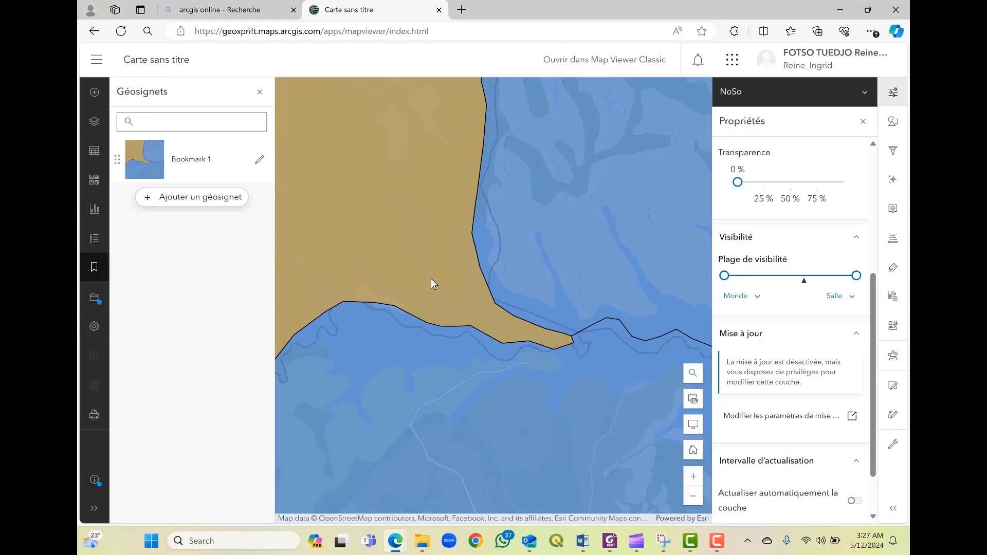
- Look over the map's save options and the map properties for background, map view and time
{"action": "scroll", "coordinate": [431, 284], "scroll_direction": "down", "scroll_amount": 5}
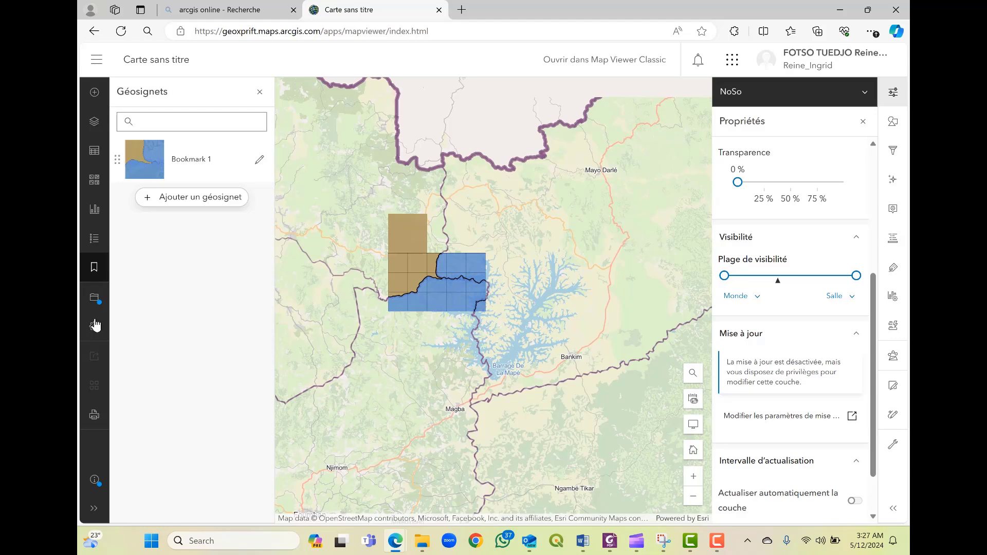
{"action": "left_click", "coordinate": [96, 303]}
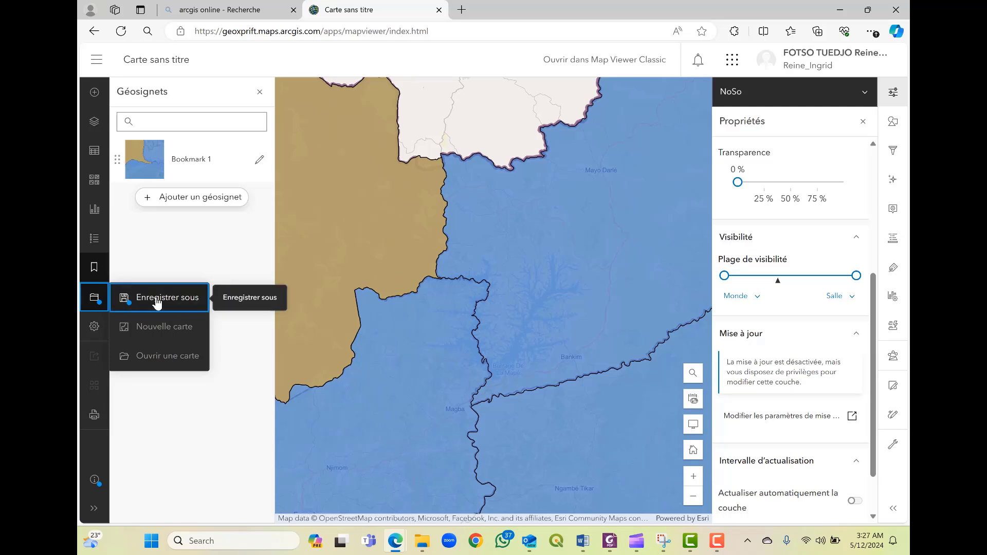
{"action": "left_click", "coordinate": [94, 330]}
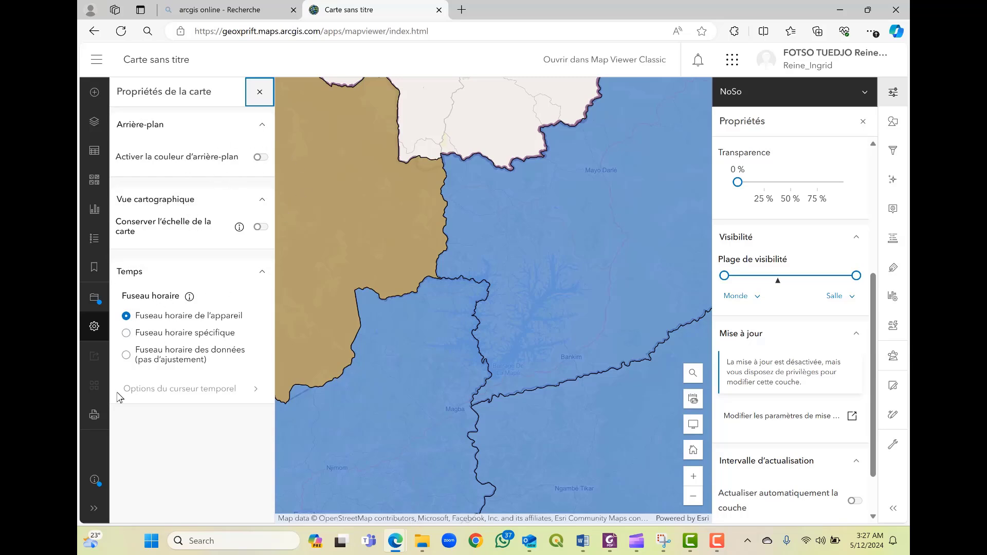
- Open the print settings and frame the whole of Cameroon in the map for printing
{"action": "left_click", "coordinate": [94, 415]}
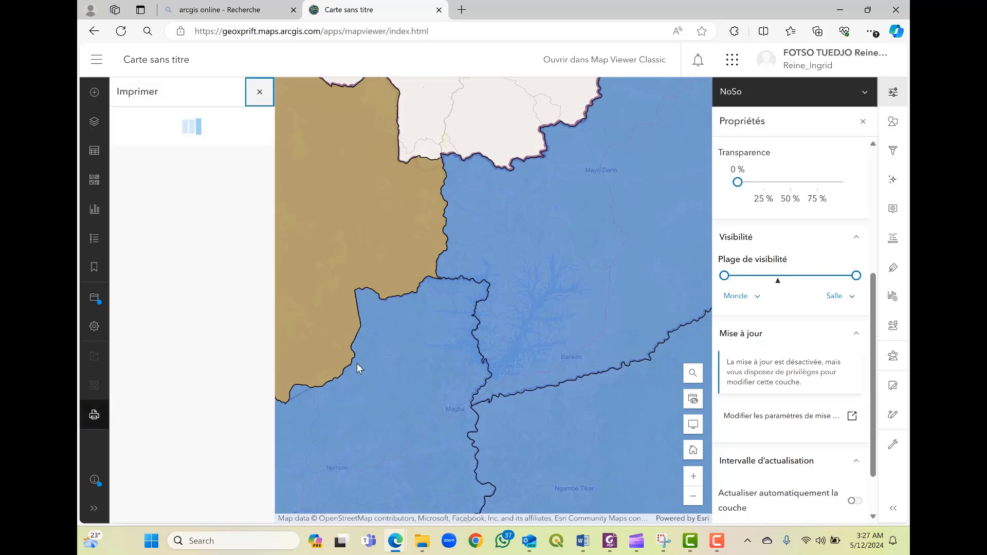
{"action": "scroll", "coordinate": [369, 340], "scroll_direction": "down", "scroll_amount": 1}
{"action": "scroll", "coordinate": [368, 340], "scroll_direction": "down", "scroll_amount": 1}
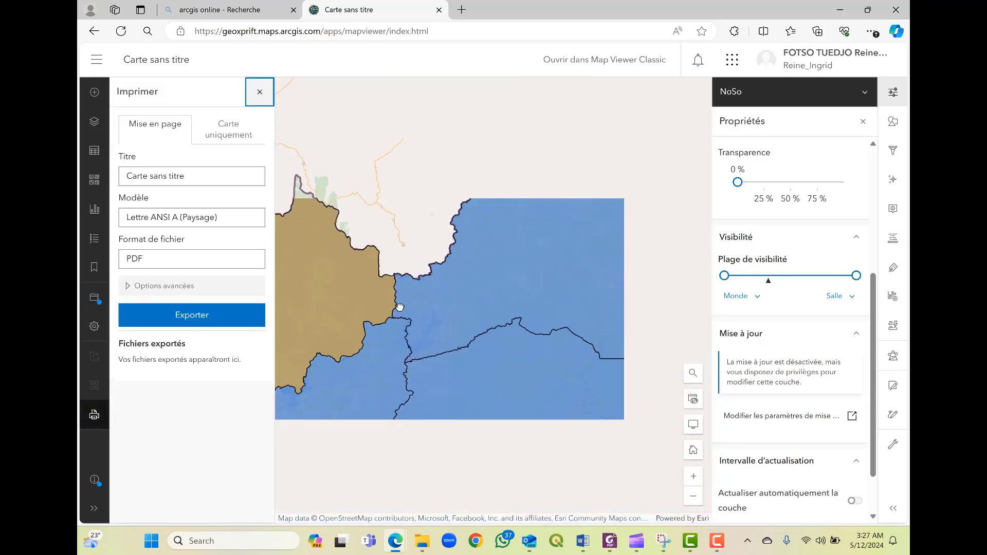
{"action": "scroll", "coordinate": [423, 309], "scroll_direction": "down", "scroll_amount": 1}
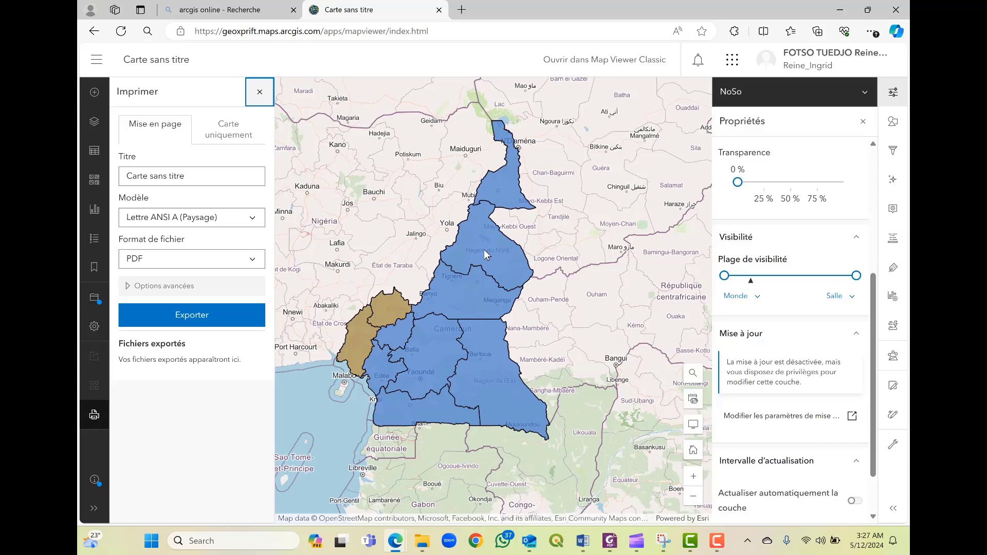
{"action": "scroll", "coordinate": [465, 305], "scroll_direction": "up", "scroll_amount": 1}
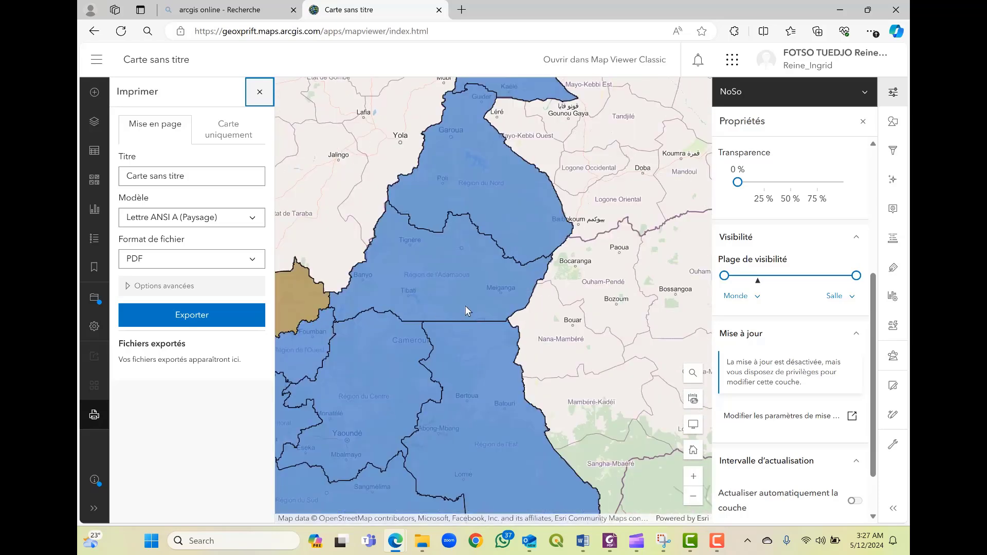
{"action": "scroll", "coordinate": [465, 305], "scroll_direction": "down", "scroll_amount": 1}
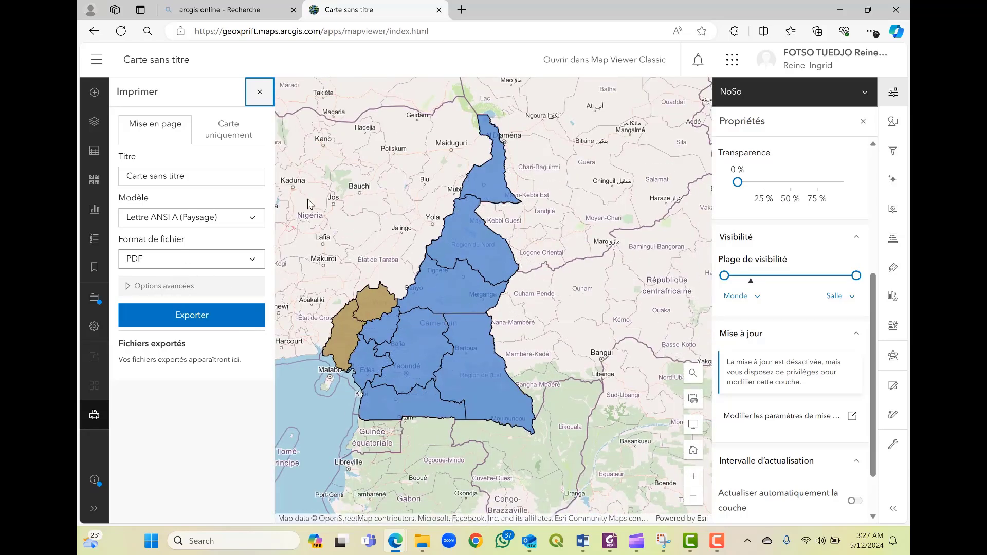
- Title the print layout Les régions du Cameroun
{"action": "left_click_drag", "start_coordinate": [199, 177], "coordinate": [118, 189]}
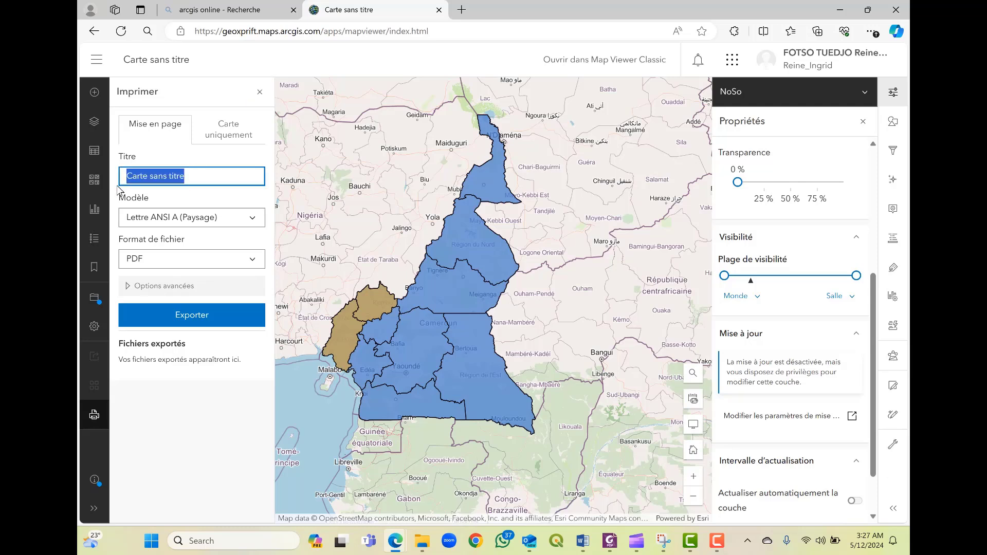
{"action": "key", "text": "BackSpace"}
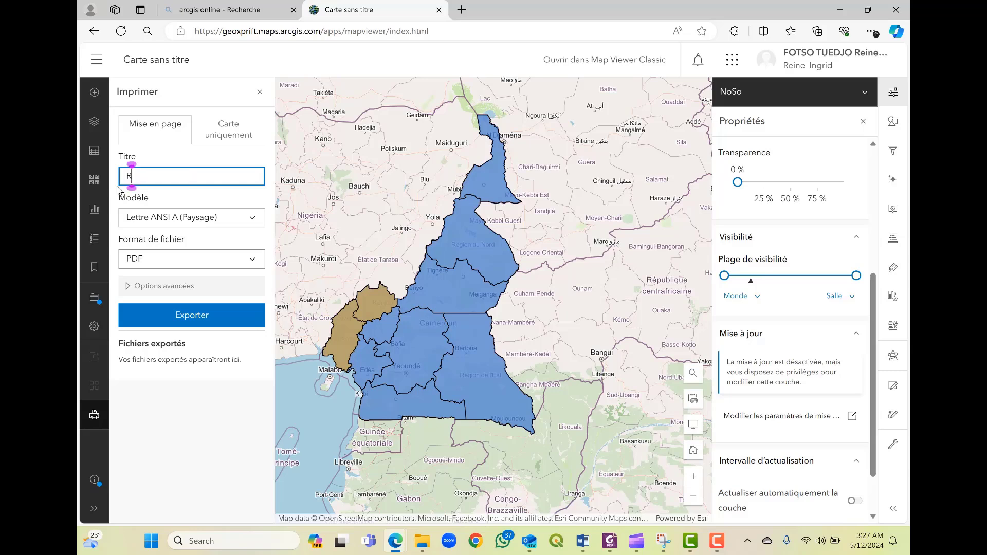
{"action": "type", "text": "L"}
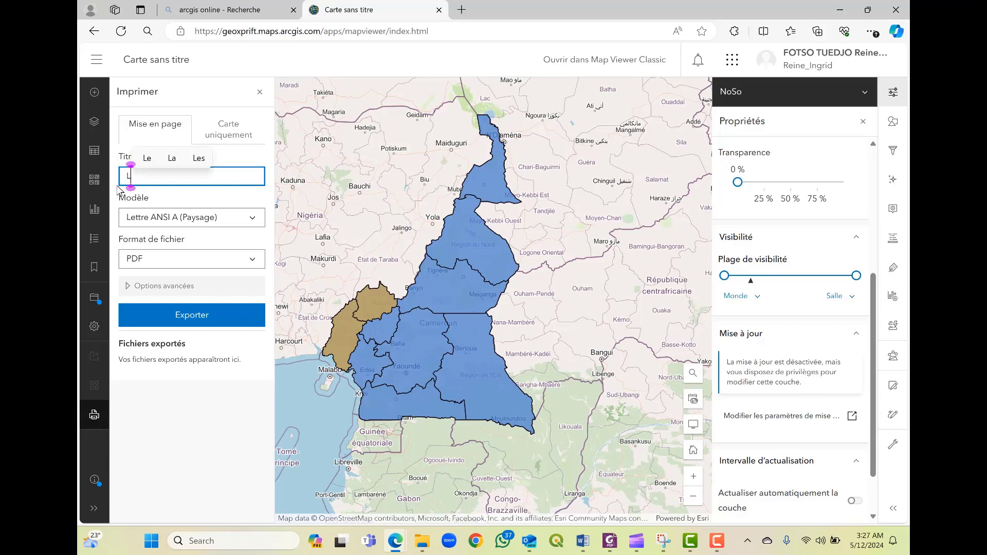
{"action": "type", "text": "es régio"}
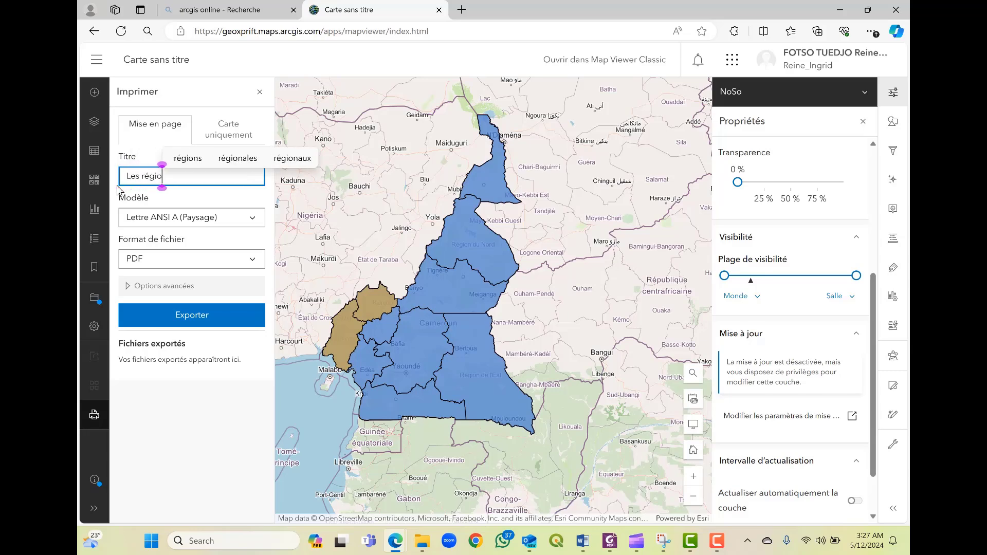
{"action": "type", "text": "ns du Cameroun"}
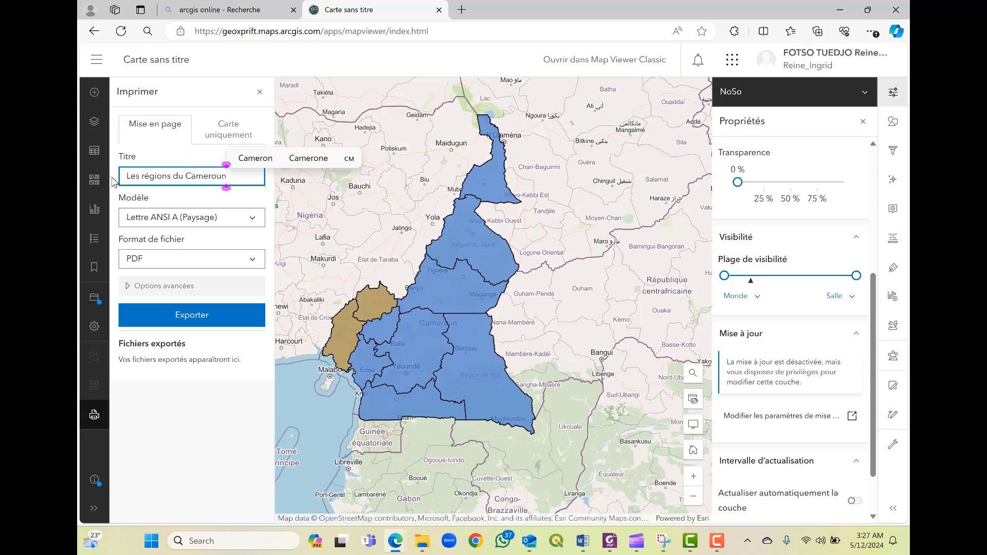
- Set the print layout's template to A4 (Portrait) and keep PDF as the file format
{"action": "left_click", "coordinate": [253, 219]}
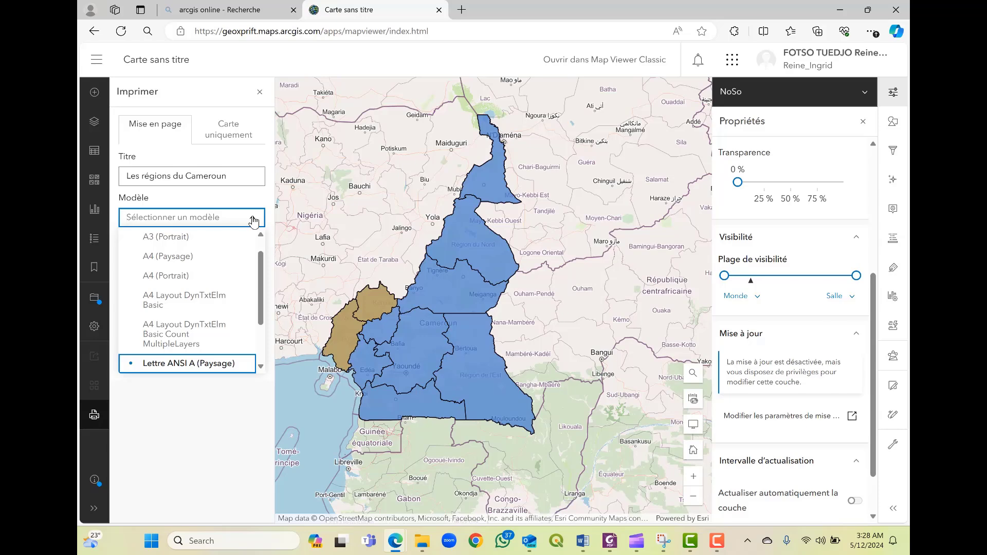
{"action": "left_click", "coordinate": [226, 275]}
{"action": "left_click", "coordinate": [247, 264]}
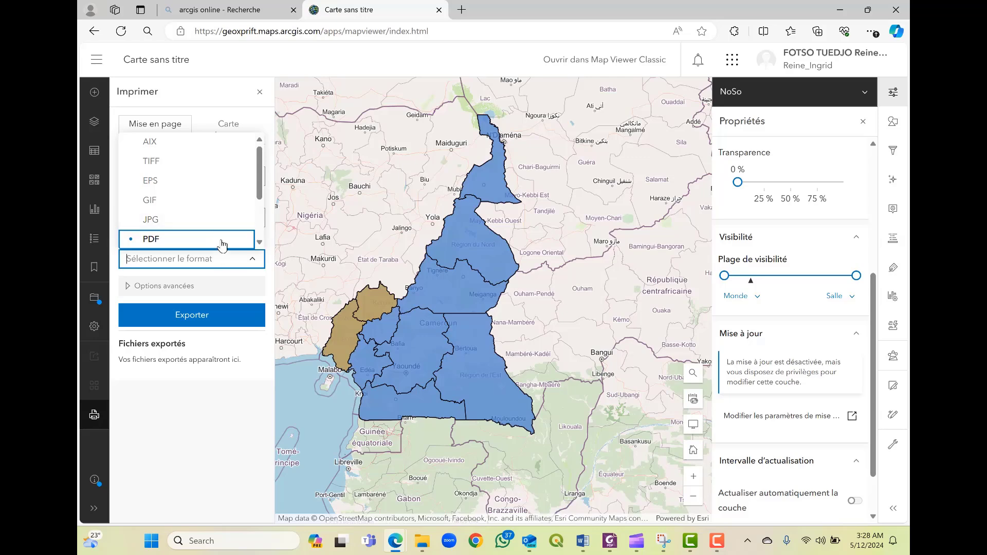
{"action": "left_click", "coordinate": [200, 408]}
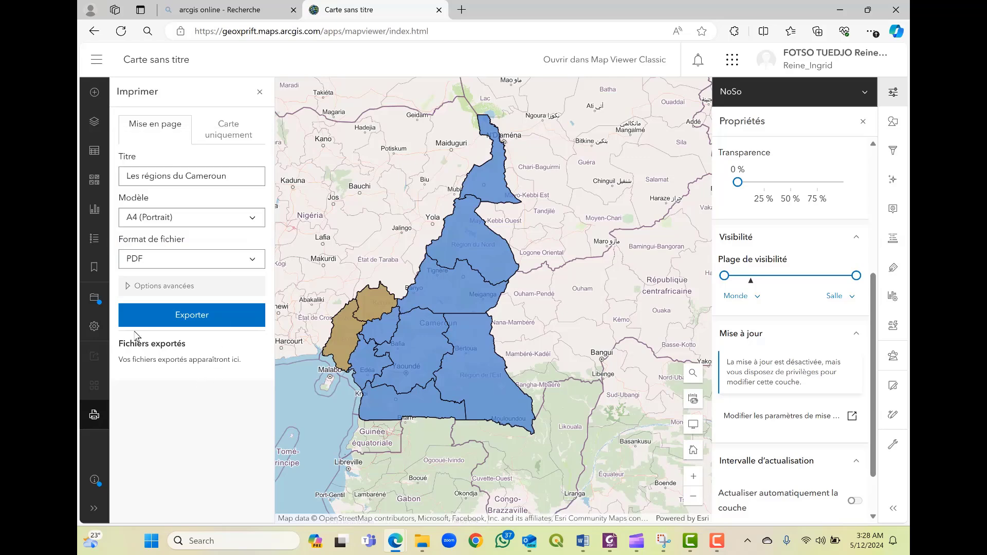
- Include the legend and the north arrow through the advanced print options, and export the map
{"action": "left_click", "coordinate": [130, 288]}
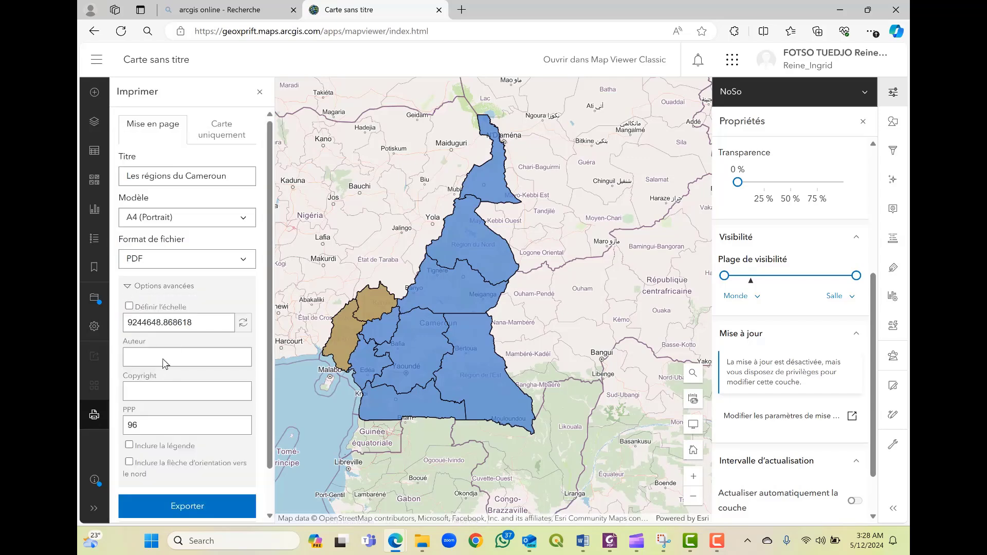
{"action": "scroll", "coordinate": [189, 317], "scroll_direction": "down", "scroll_amount": 1}
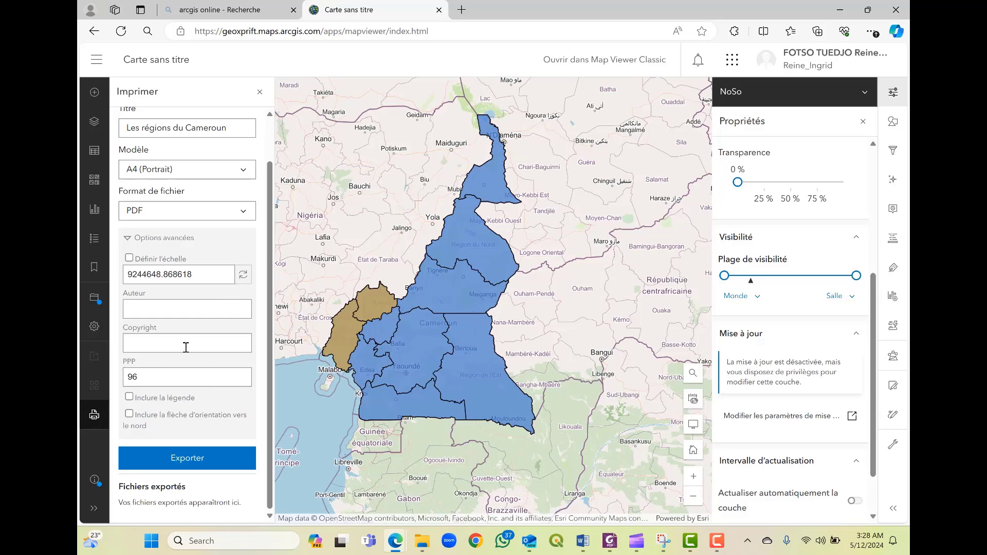
{"action": "left_click", "coordinate": [129, 400]}
{"action": "left_click", "coordinate": [129, 414]}
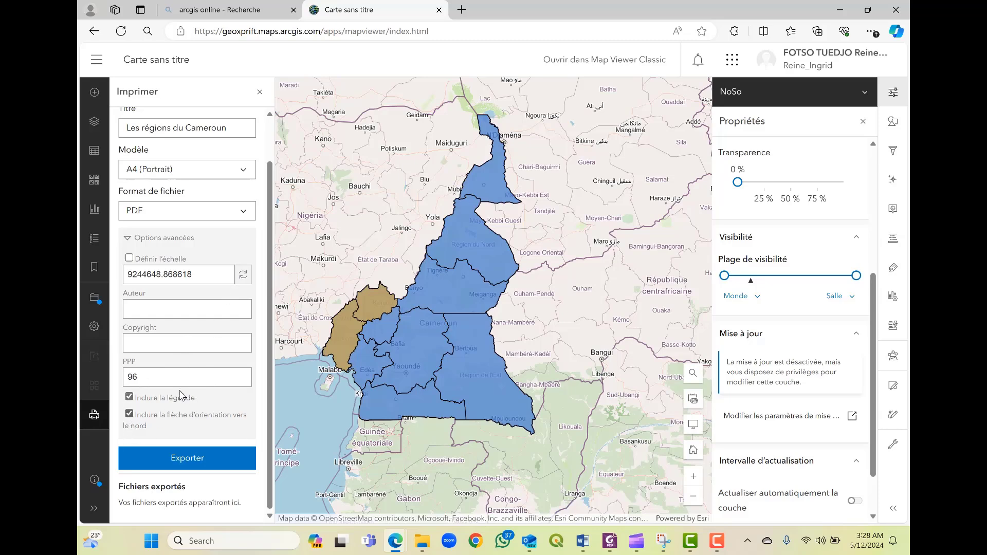
{"action": "left_click", "coordinate": [209, 463]}
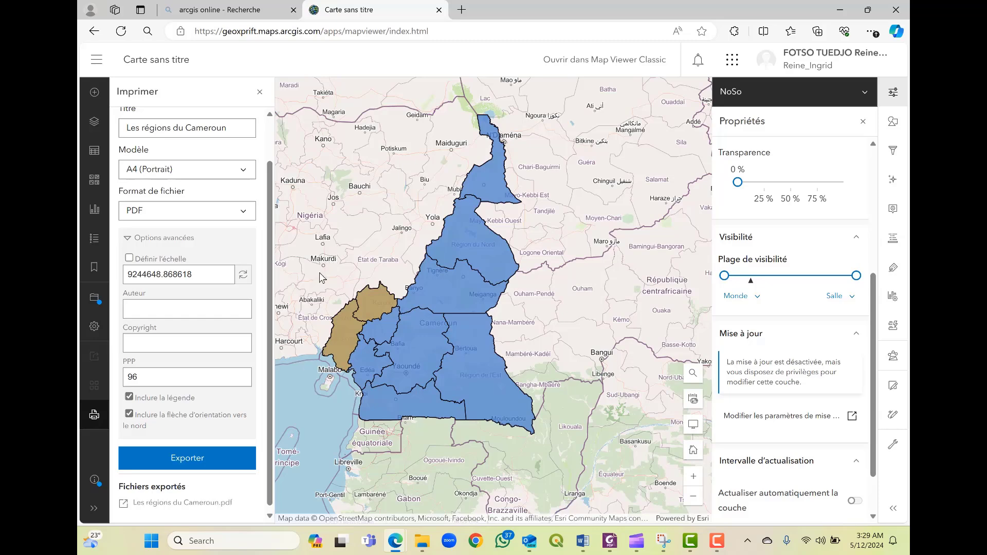
- Open the exported PDF, examine its title, map, legend and north arrow, and return to the web map
{"action": "left_click", "coordinate": [190, 507]}
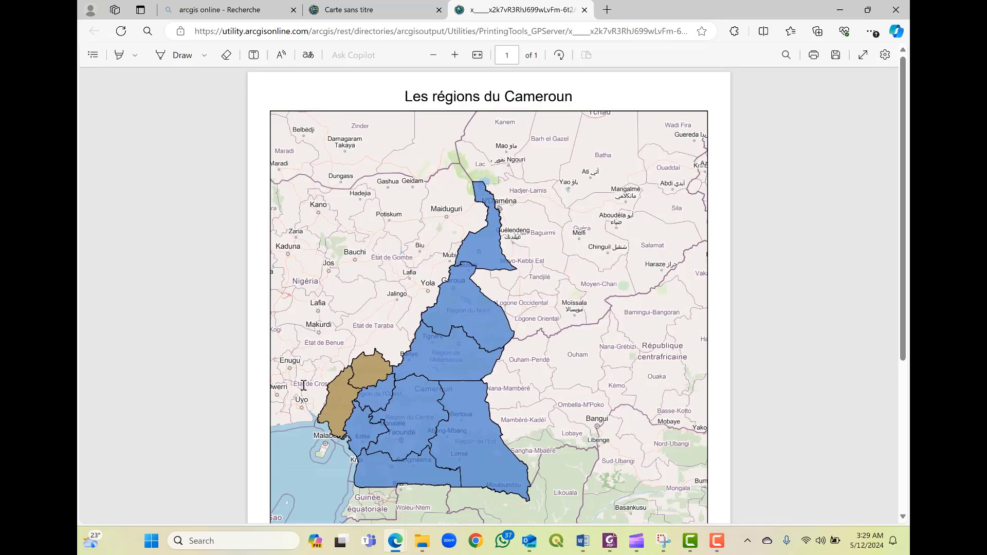
{"action": "scroll", "coordinate": [430, 313], "scroll_direction": "down", "scroll_amount": 5}
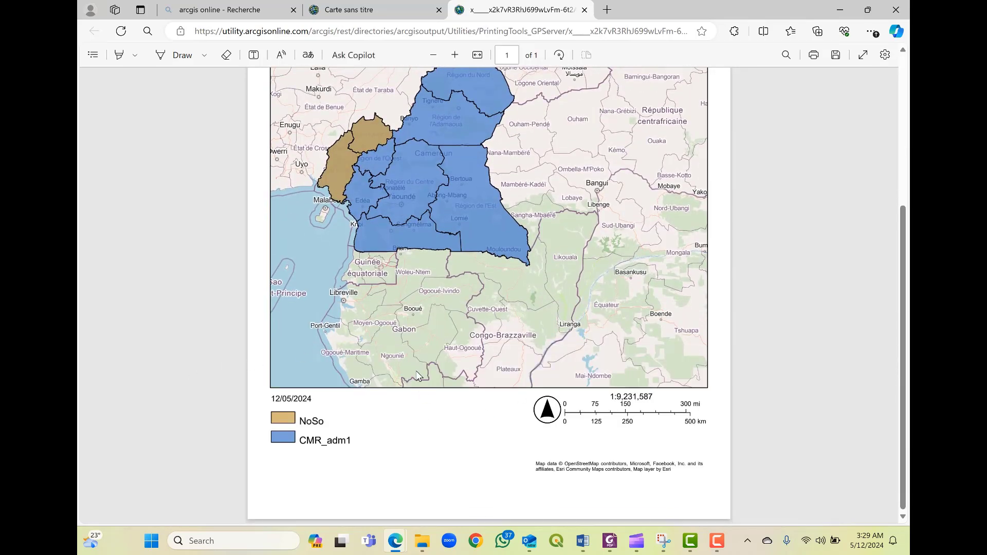
{"action": "scroll", "coordinate": [416, 376], "scroll_direction": "up", "scroll_amount": 5}
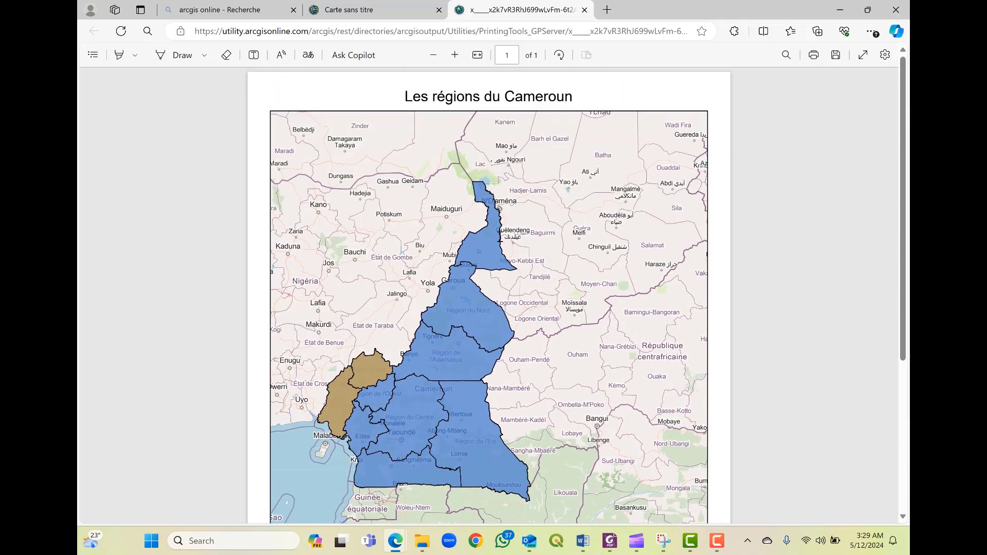
{"action": "left_click", "coordinate": [387, 11]}
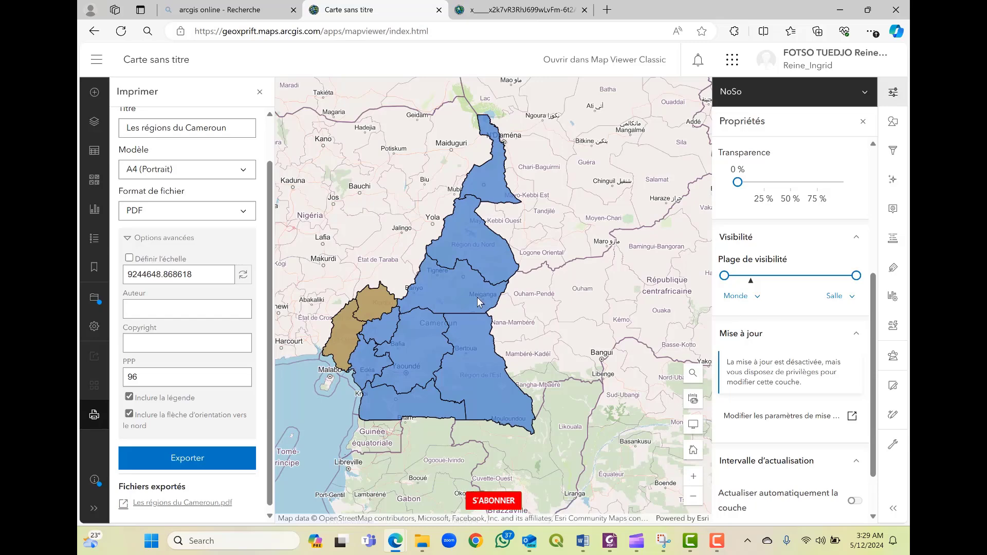